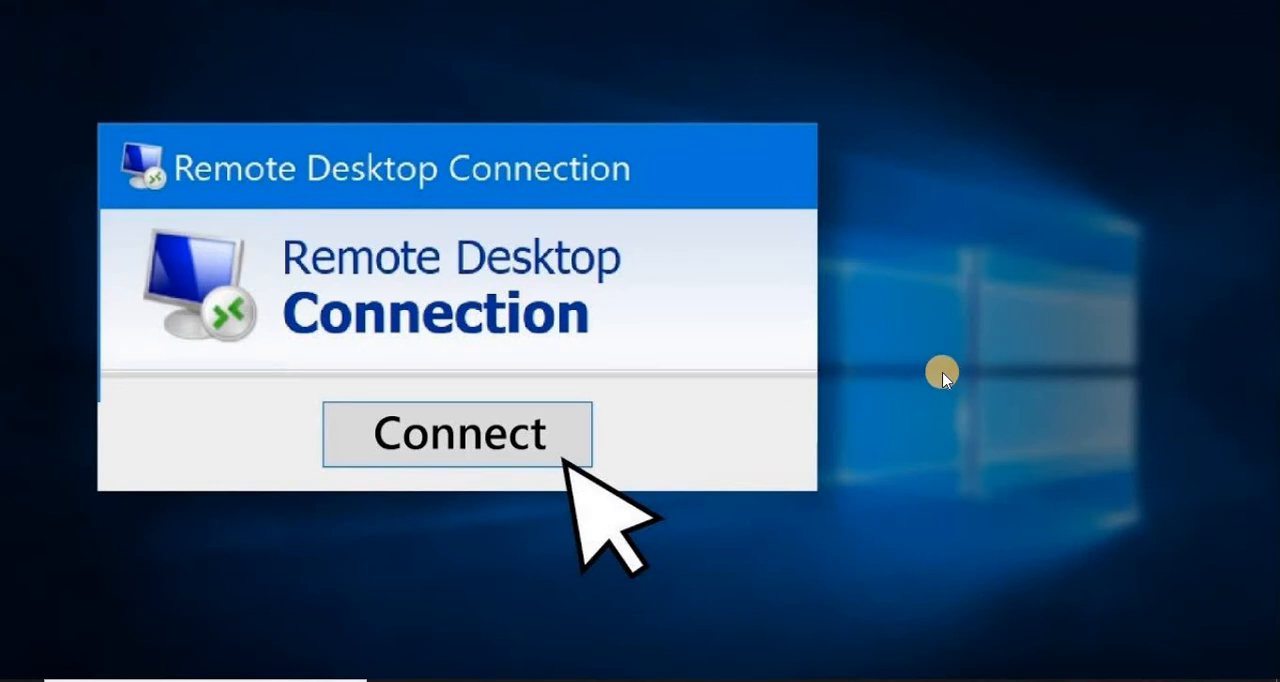
# Step: Switch to the server virtual machine and open a command prompt
pyautogui.moveTo(960, 678)
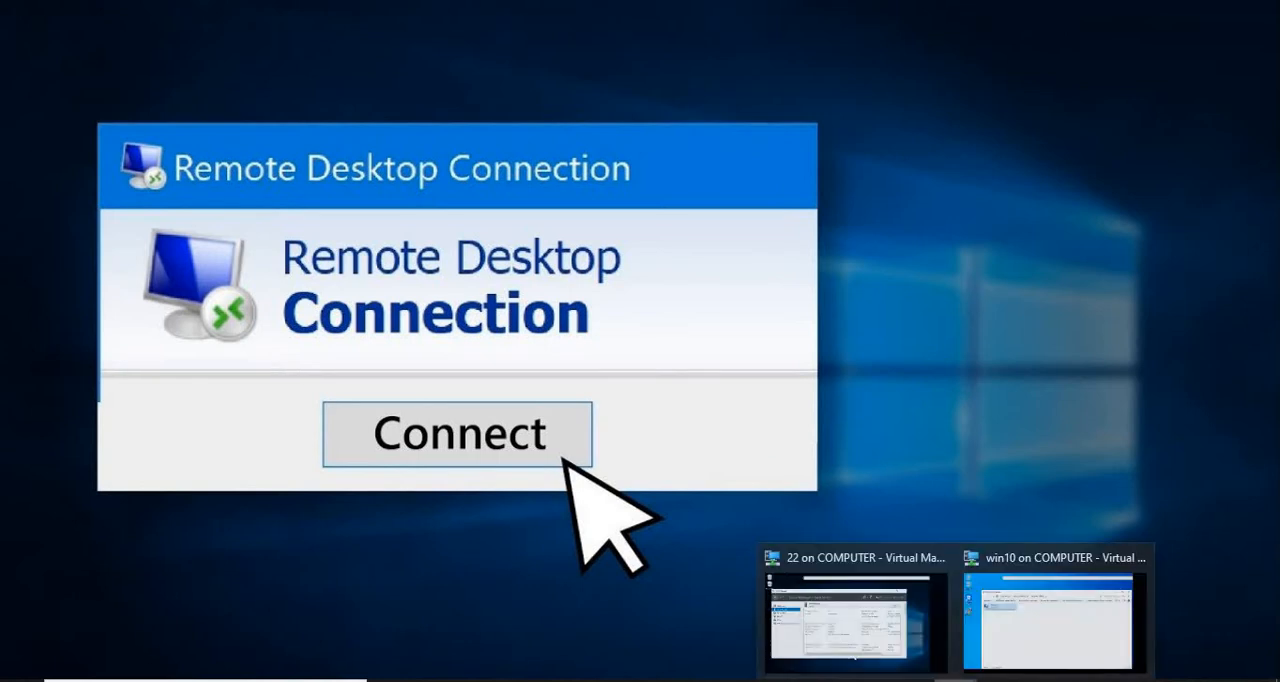
pyautogui.click(897, 610)
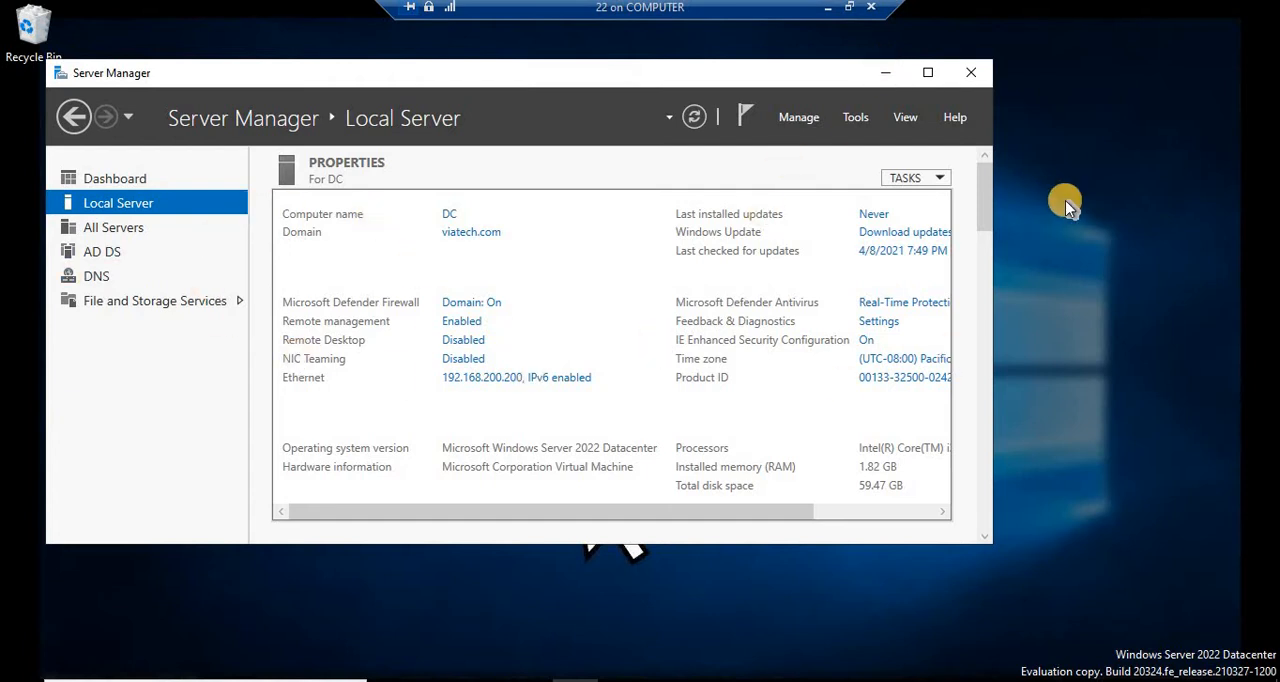
pyautogui.press('super+r')
pyautogui.write('cmd')
pyautogui.press('Return')
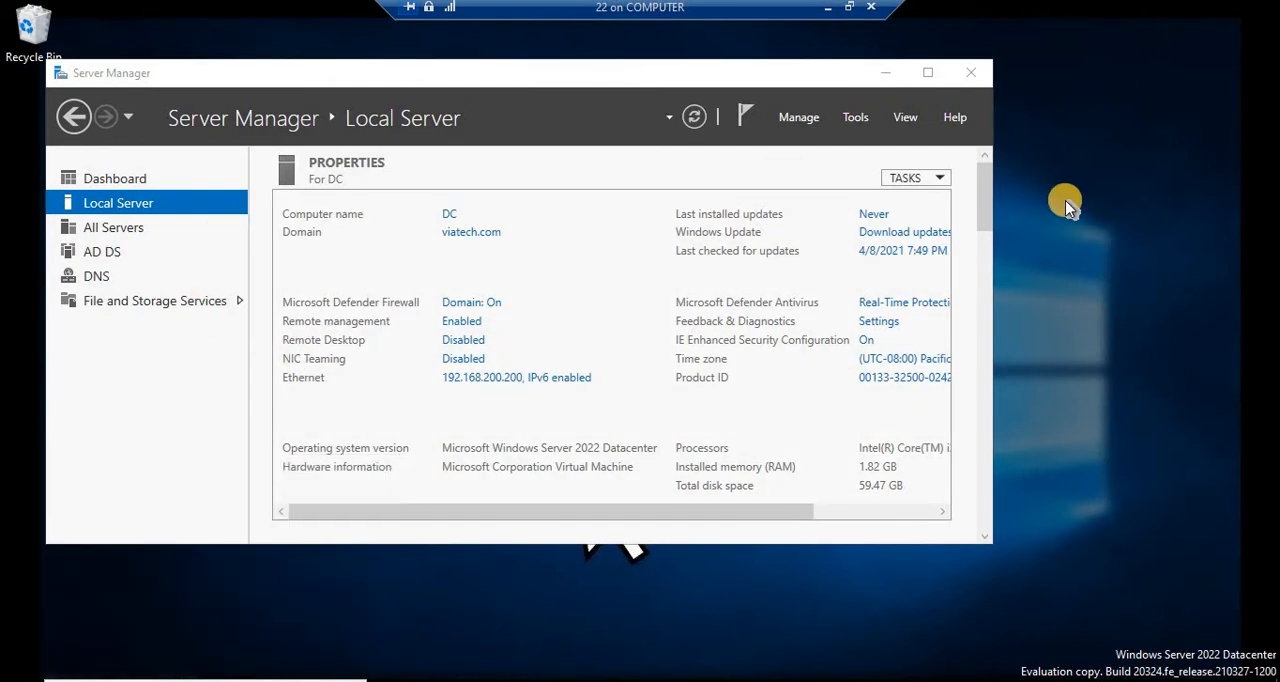
# Step: Run ipconfig to display the server's IP configuration
pyautogui.write('ipconfi')
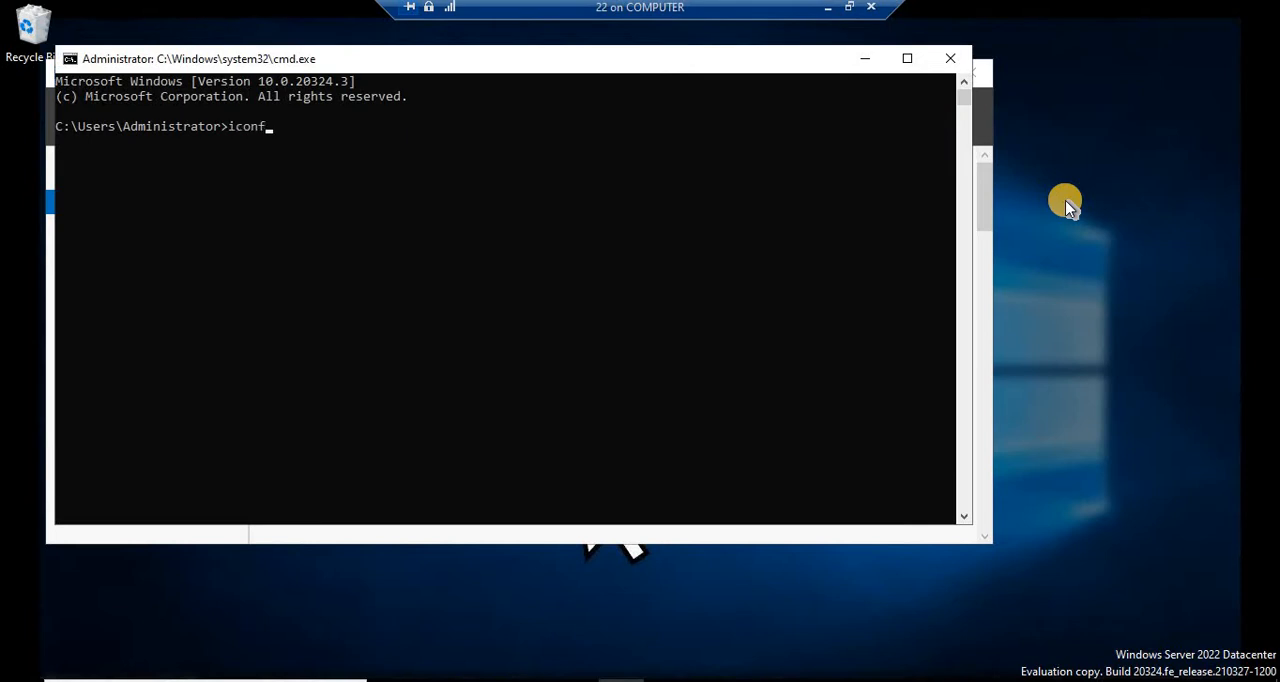
pyautogui.press('BackSpace')
pyautogui.press('BackSpace')
pyautogui.press('BackSpace')
pyautogui.press('BackSpace')
pyautogui.press('BackSpace')
pyautogui.press('BackSpace')
pyautogui.write('pconfig')
pyautogui.press('Return')
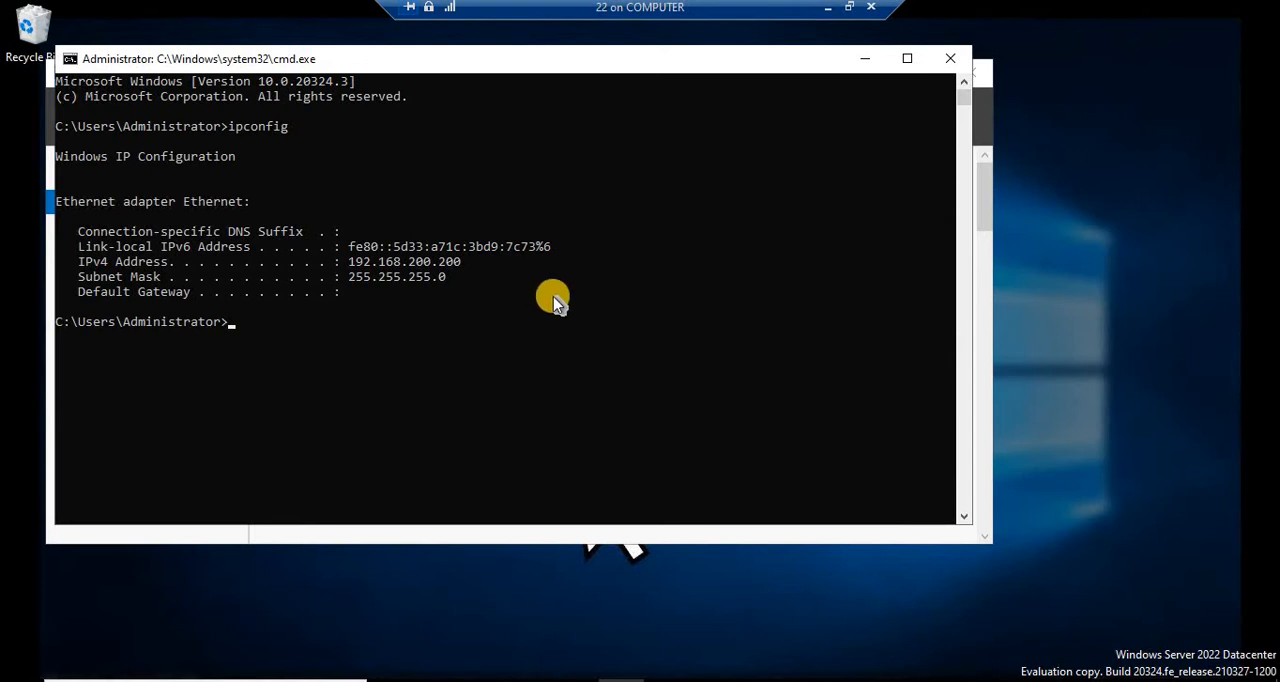
# Step: Switch to the win10 virtual machine and open a command prompt there
pyautogui.click(865, 58)
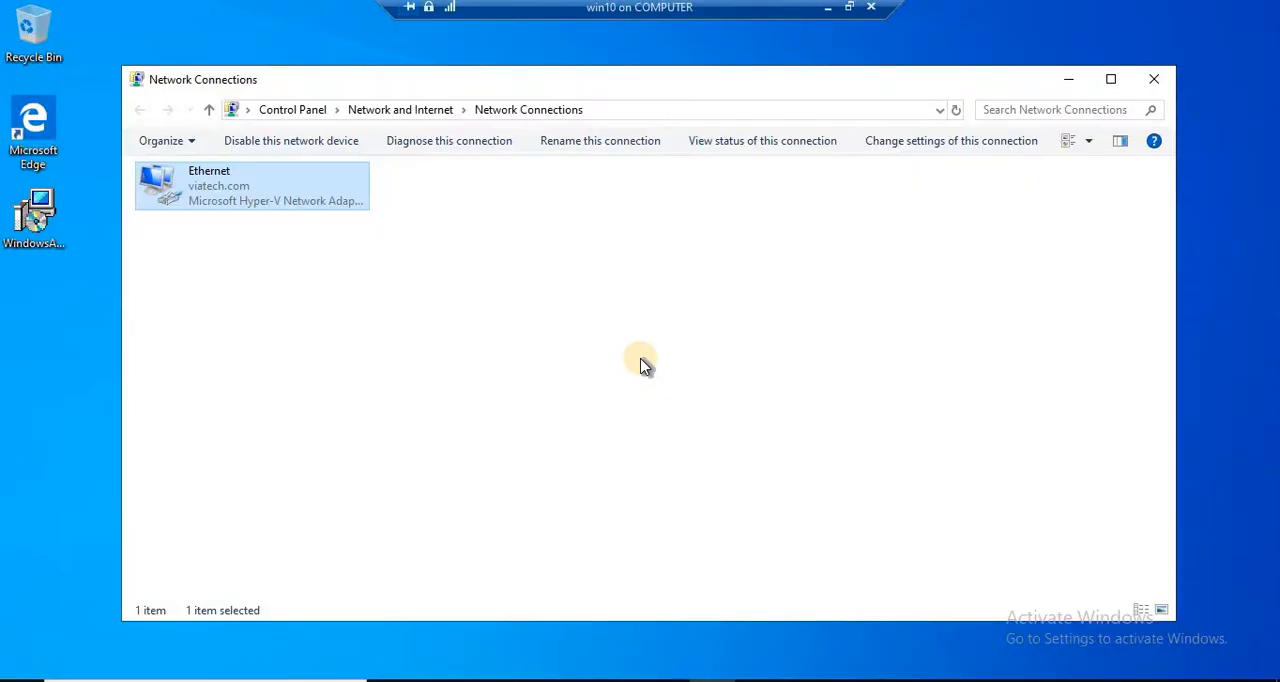
pyautogui.press('super+r')
pyautogui.write('cmd')
pyautogui.press('Return')
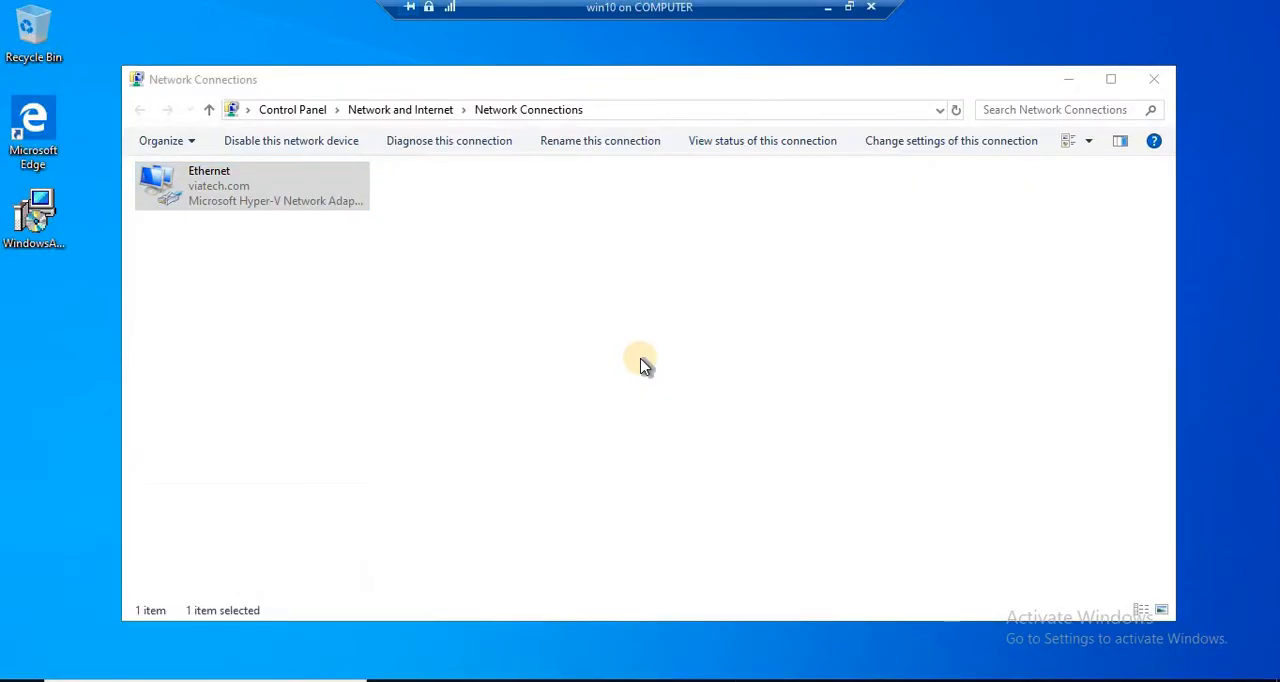
# Step: Run ipconfig to display the Windows 10 client's IP configuration
pyautogui.write('icpofnig')
pyautogui.press('BackSpace')
pyautogui.press('BackSpace')
pyautogui.press('BackSpace')
pyautogui.press('BackSpace')
pyautogui.press('BackSpace')
pyautogui.press('BackSpace')
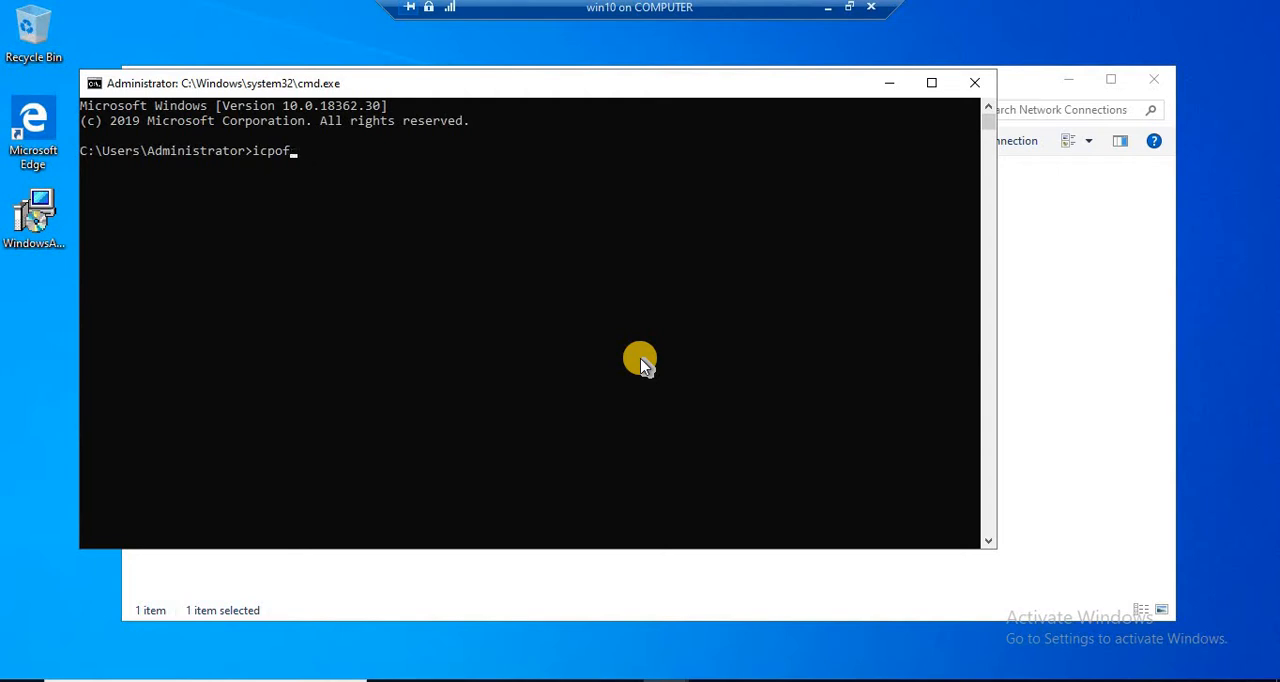
pyautogui.write('onfig')
pyautogui.press('Return')
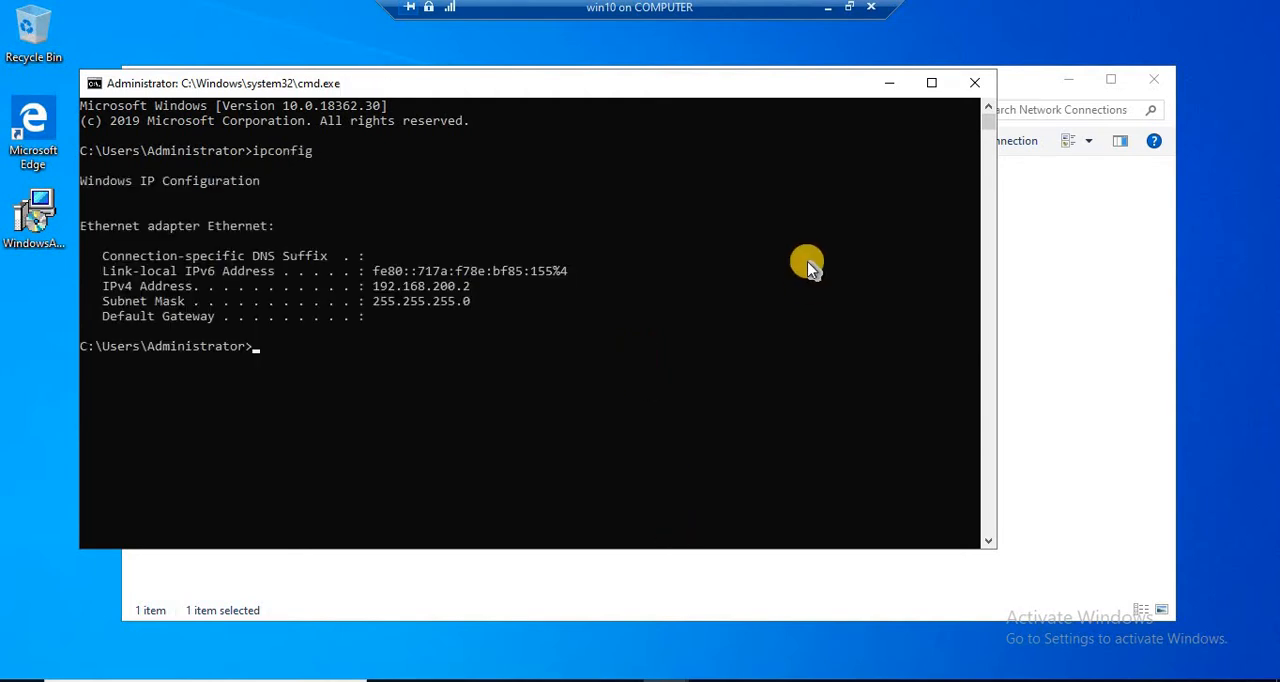
# Step: Ping the server at 192.168.200.200 from the client
pyautogui.write('ping 192.168.200.200')
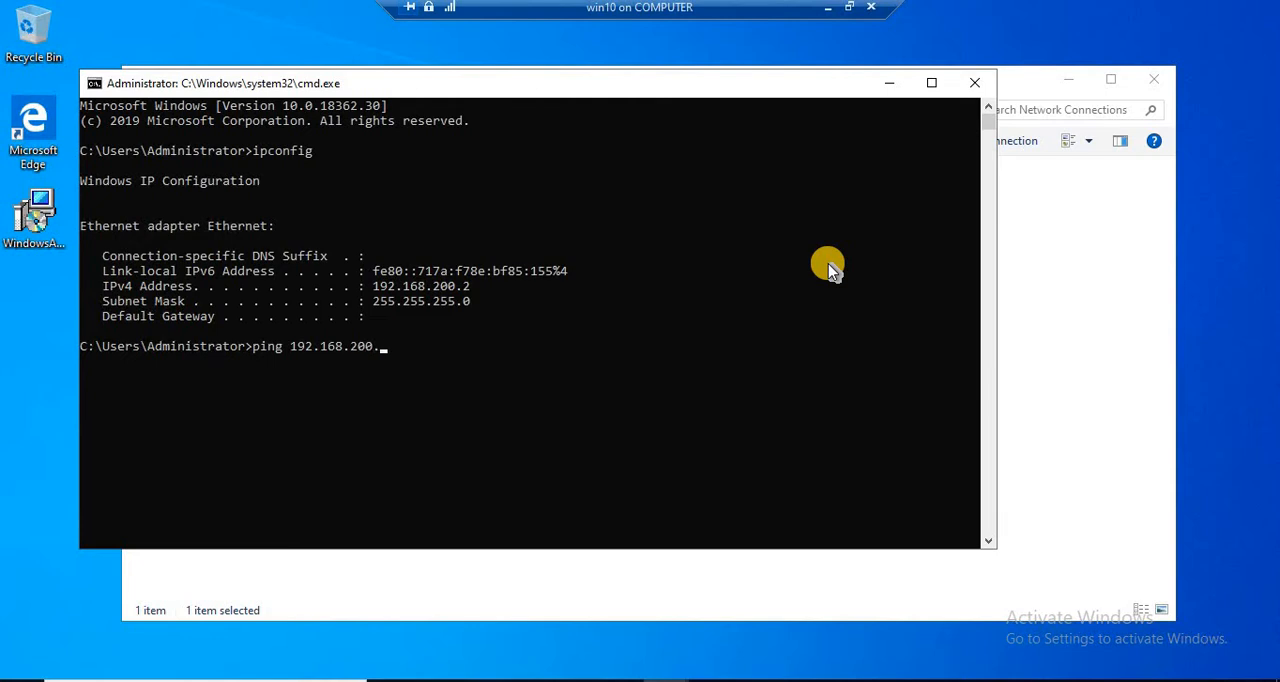
pyautogui.press('Return')
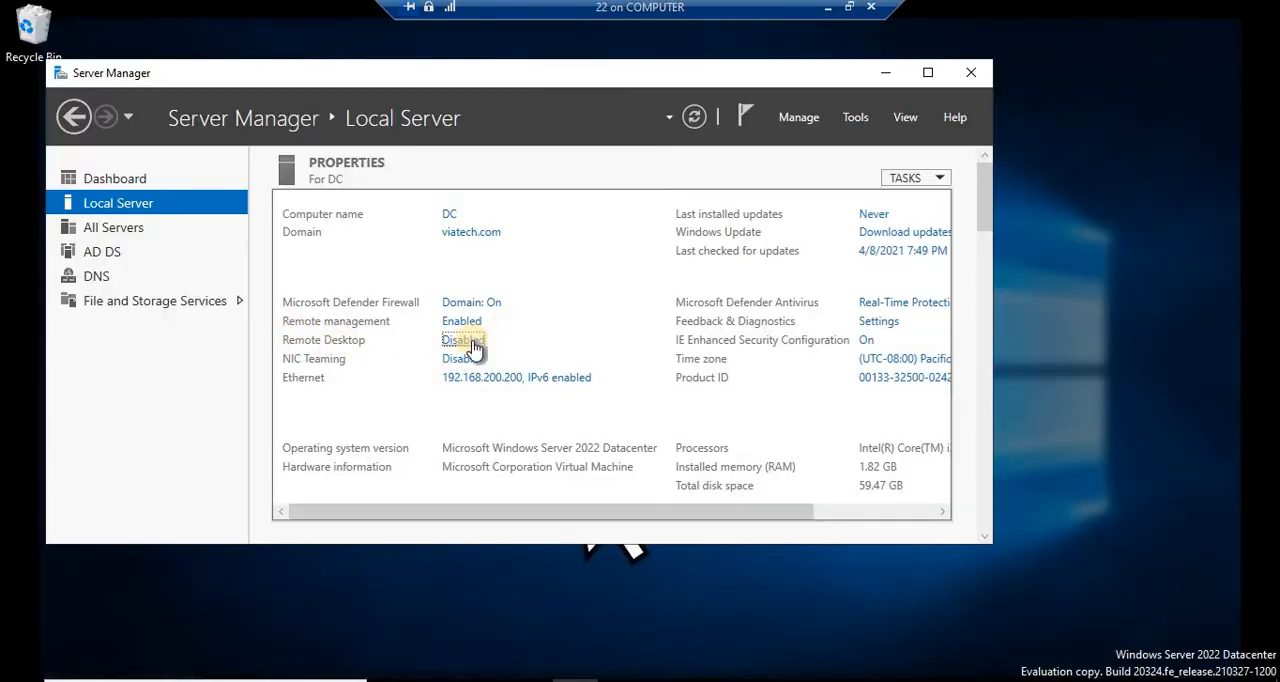
# Step: Enable Remote Desktop on the server by allowing remote connections to this computer and applying
pyautogui.click(470, 342)
pyautogui.click(137, 383)
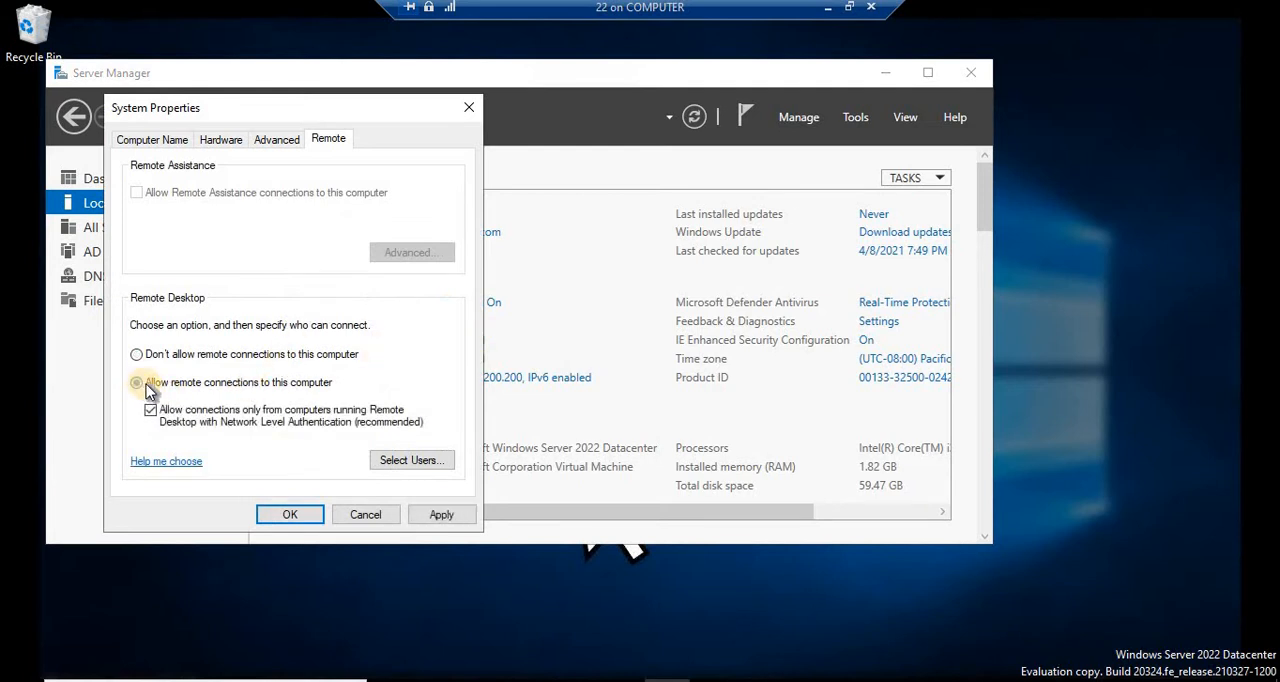
pyautogui.click(441, 515)
pyautogui.click(290, 515)
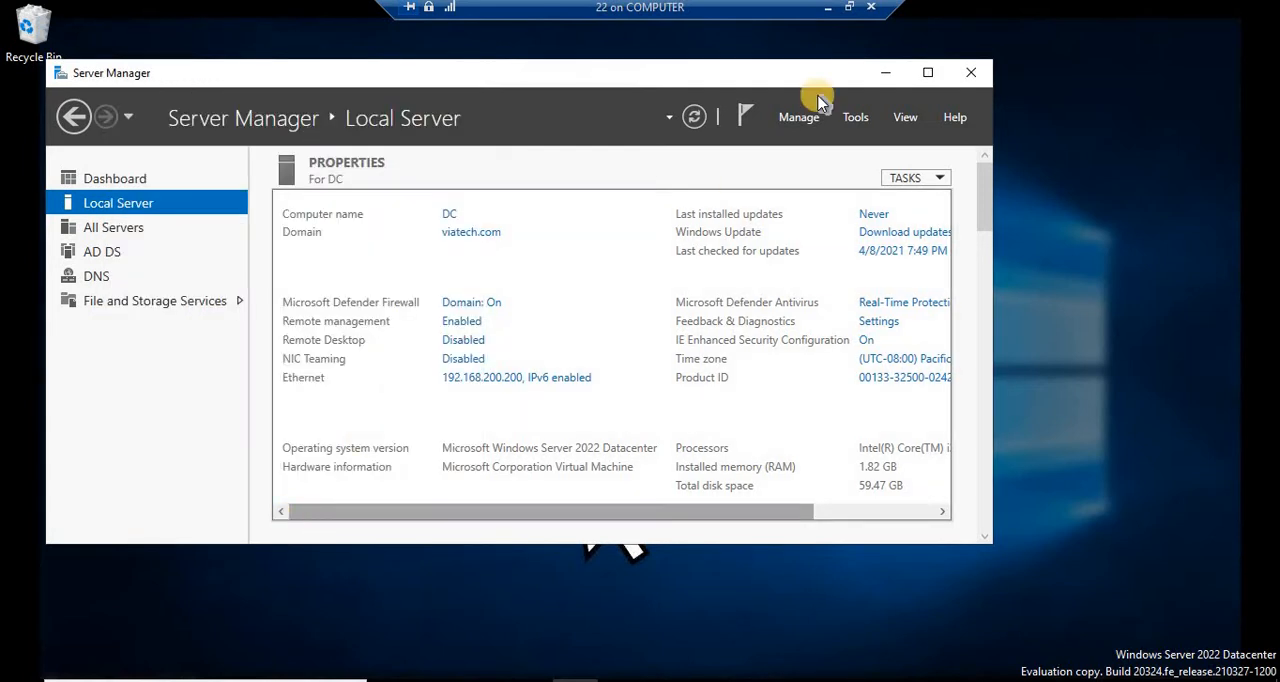
# Step: Switch to the win10 machine and launch Remote Desktop Connection with mstsc
pyautogui.click(849, 6)
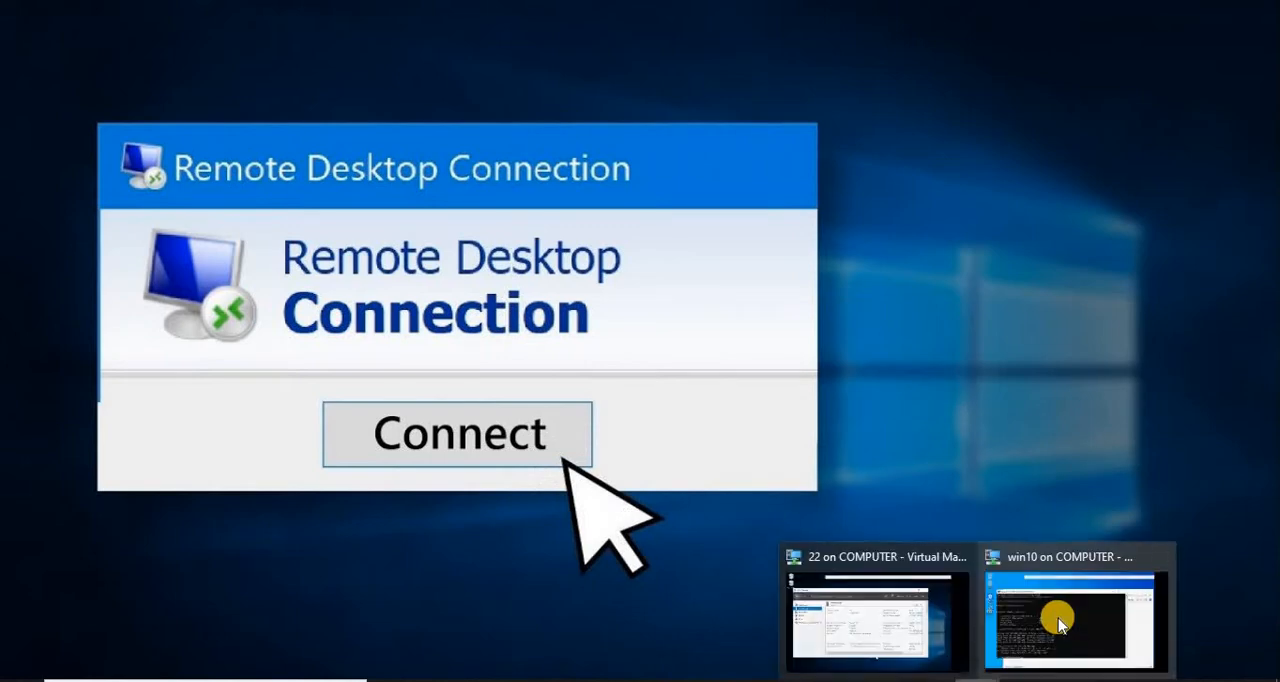
pyautogui.click(1058, 622)
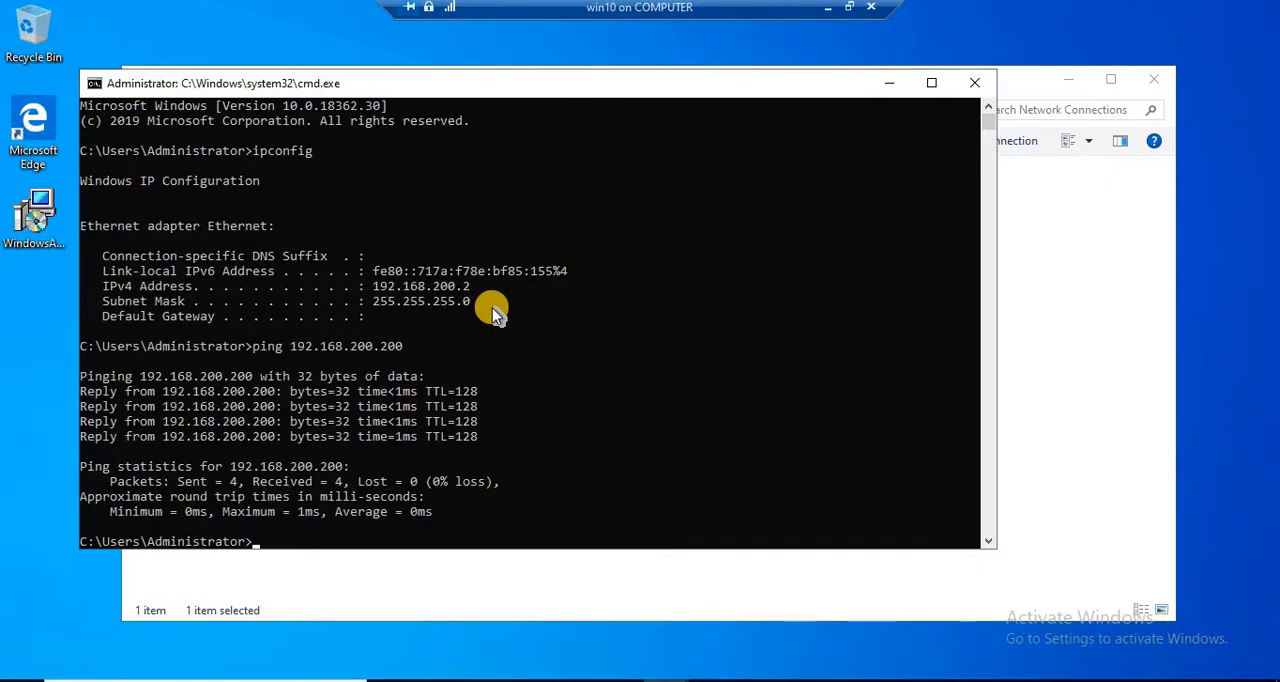
pyautogui.write('mstsc')
pyautogui.press('Return')
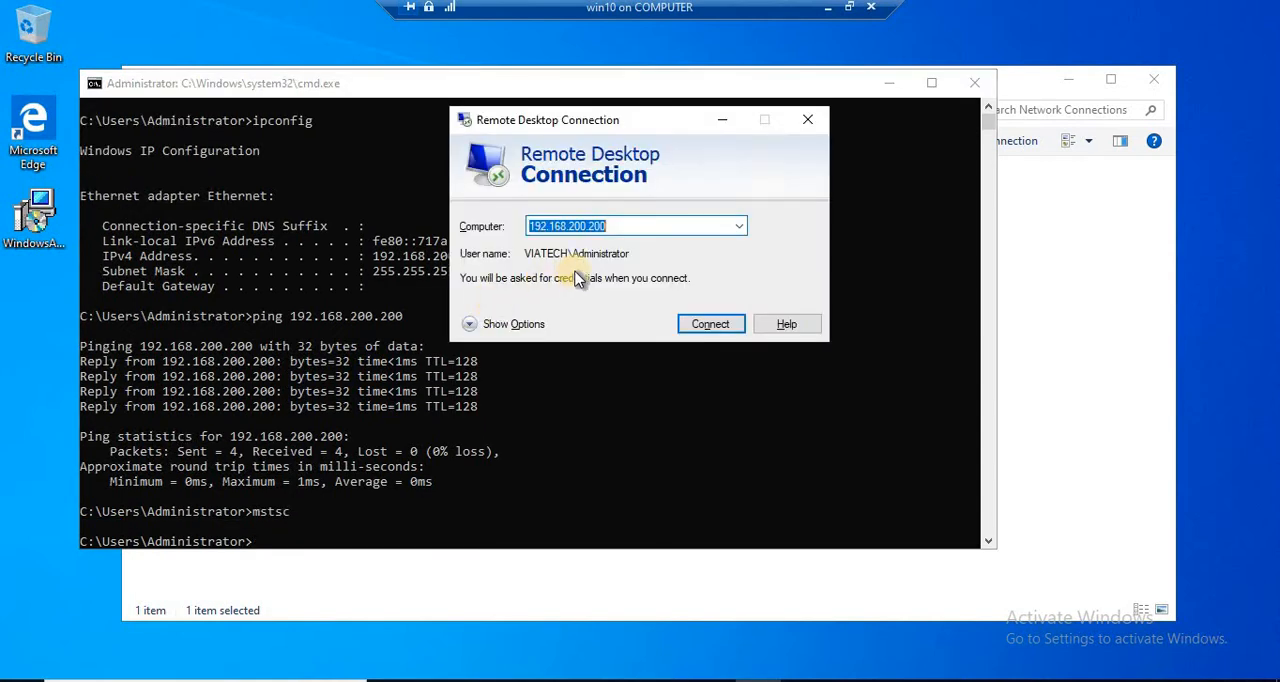
# Step: Connect to 192.168.200.200 and enter the Administrator account password in the credentials prompt
pyautogui.moveTo(634, 129); pyautogui.dragTo(524, 143)
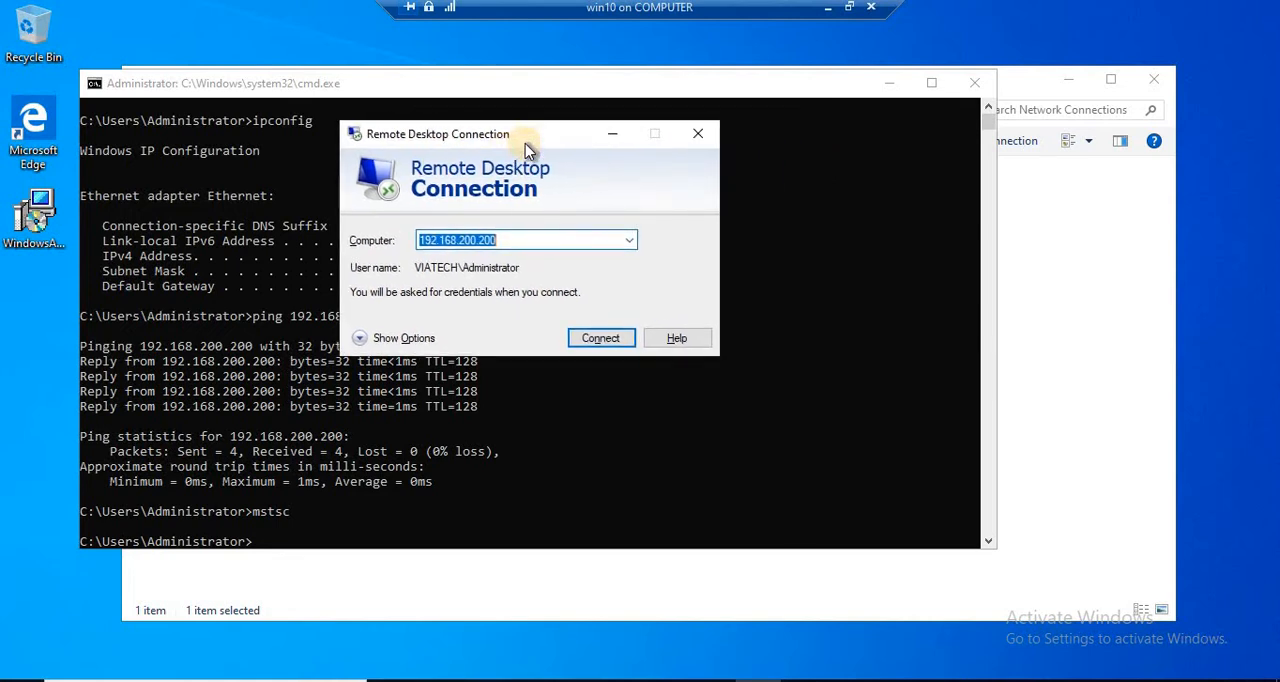
pyautogui.click(518, 241)
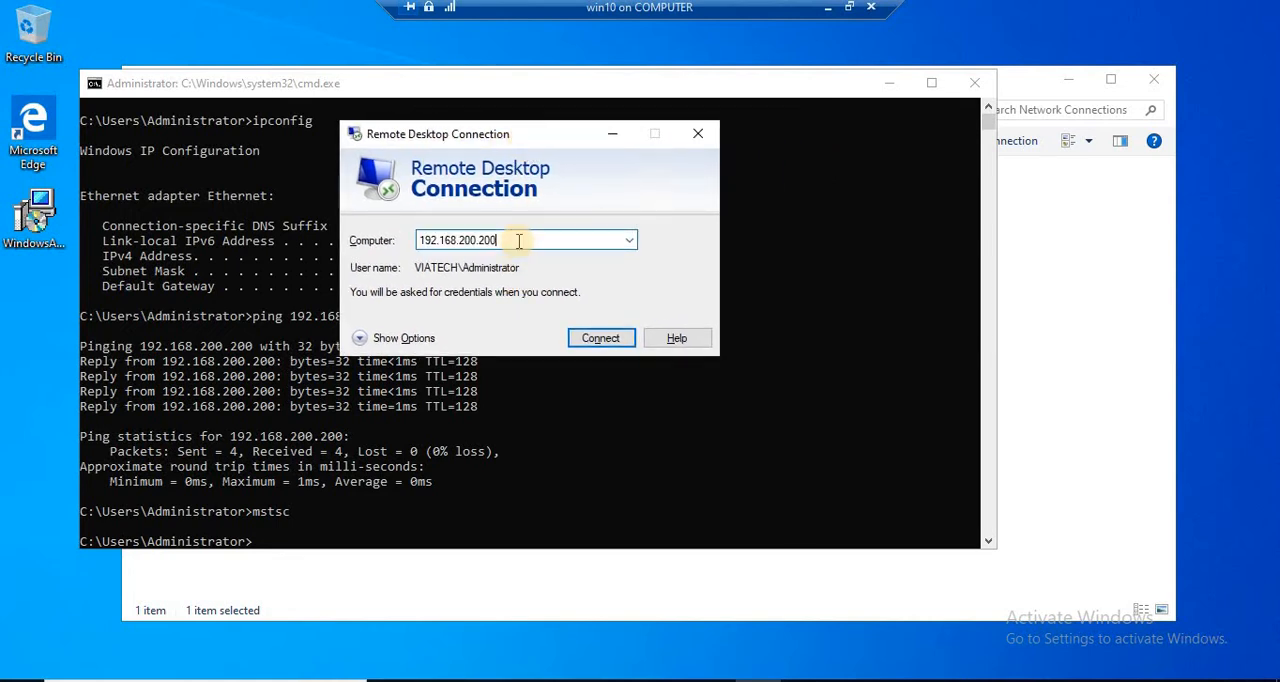
pyautogui.click(598, 340)
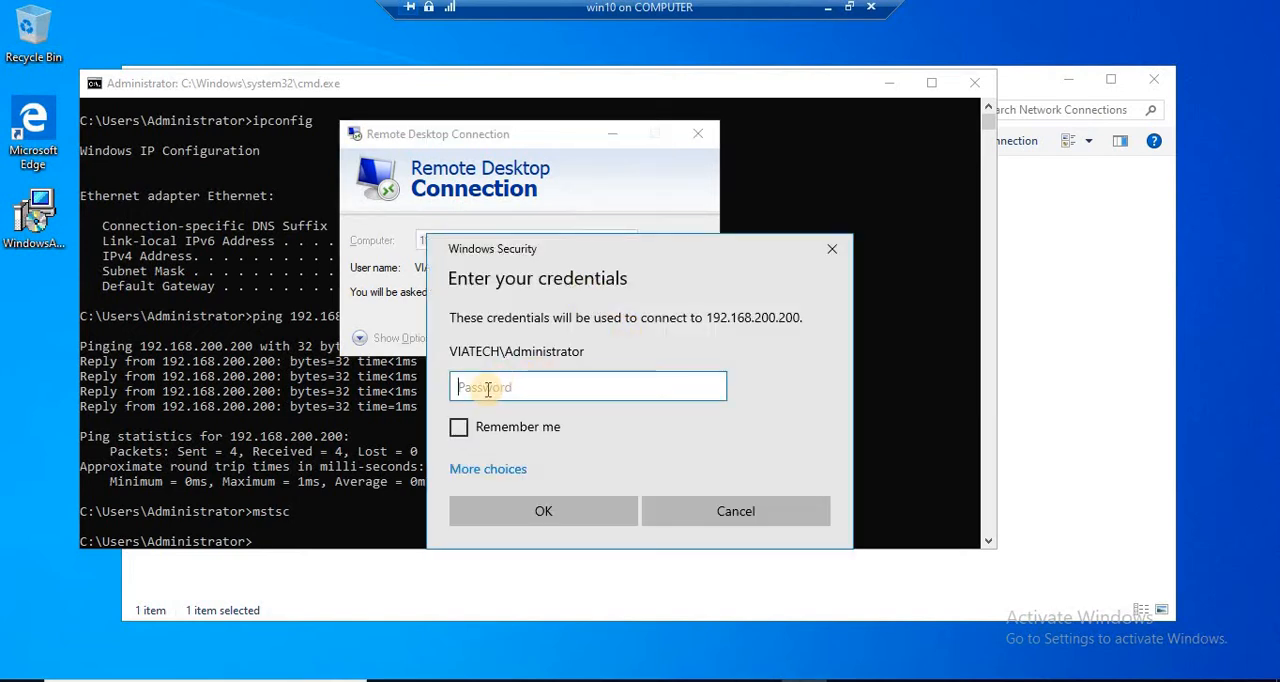
pyautogui.write('********')
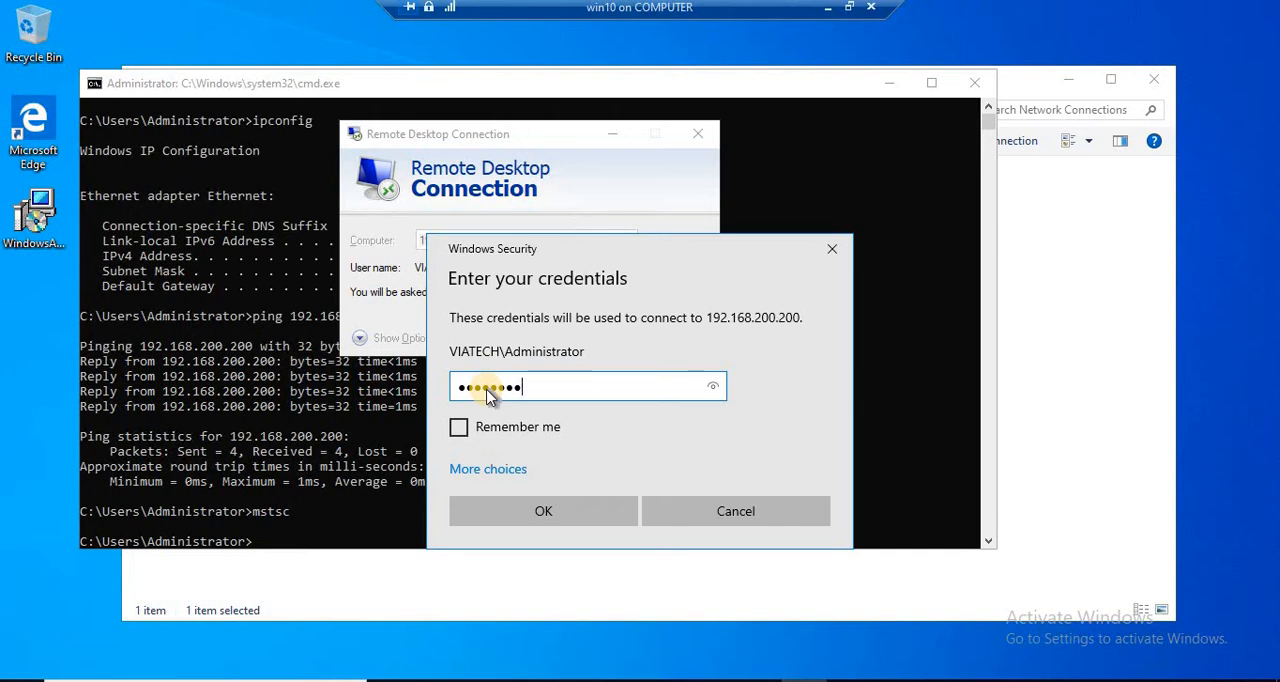
pyautogui.press('Return')
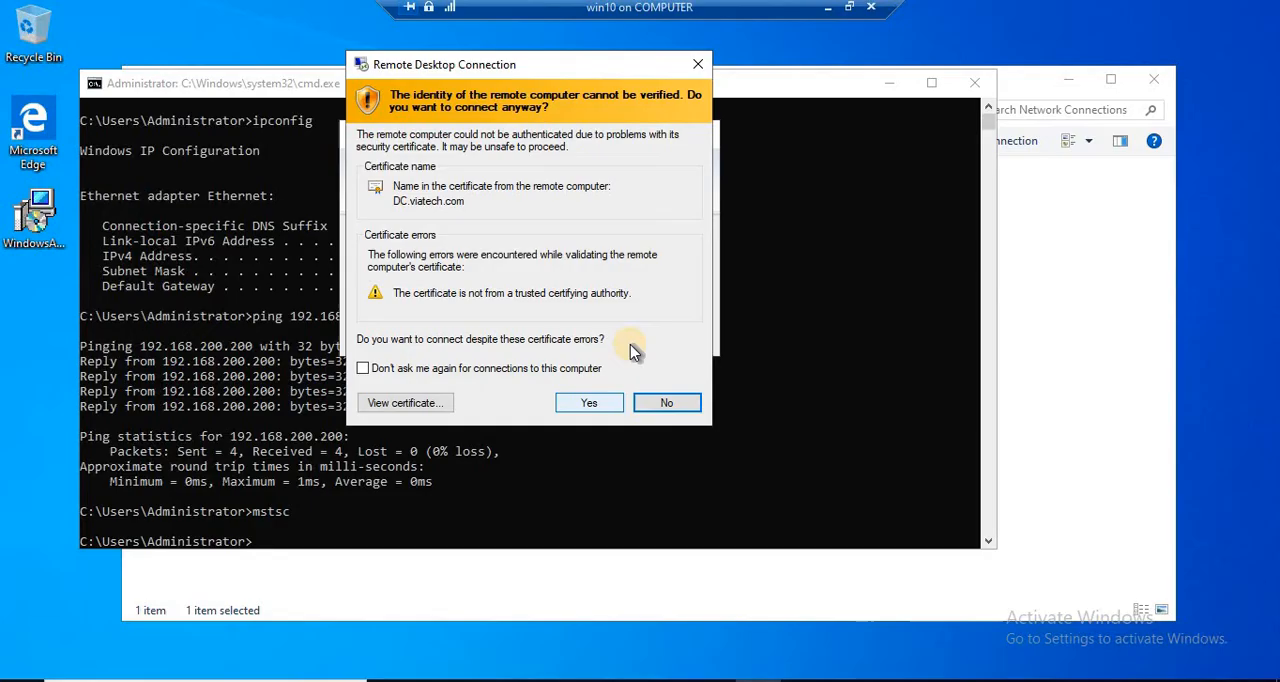
# Step: Reconnect the server virtual machine's session and switch to it
pyautogui.click(585, 404)
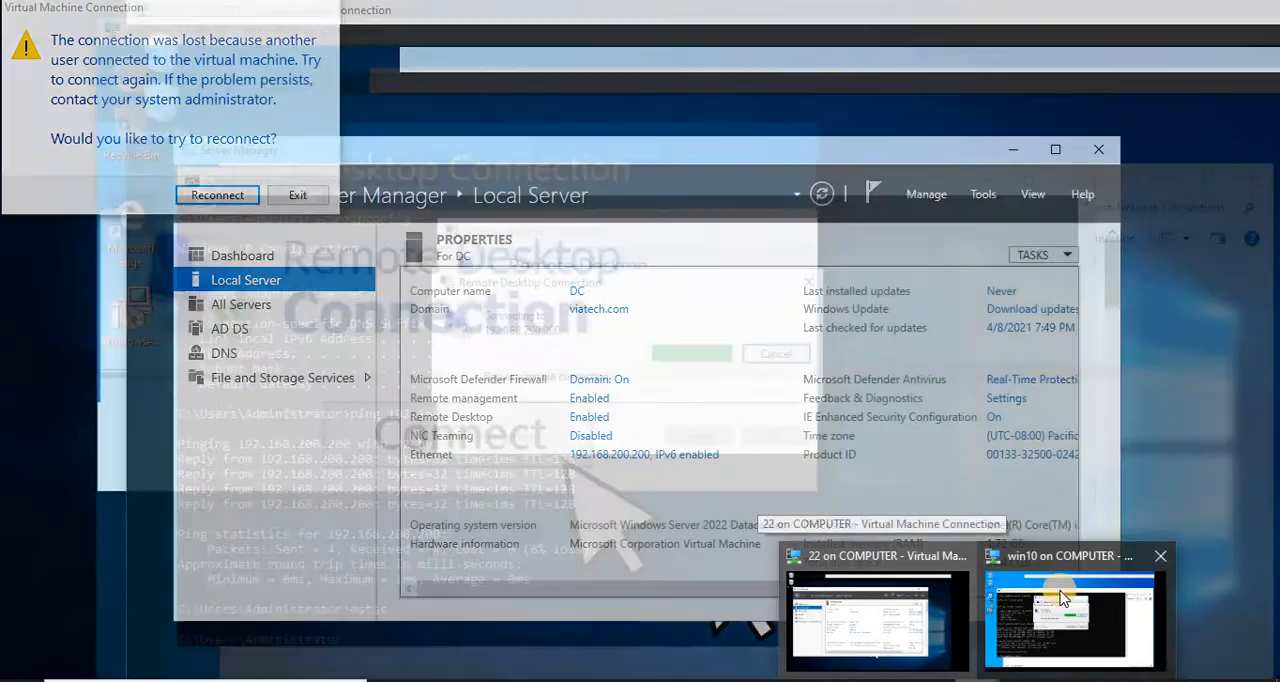
pyautogui.click(1063, 598)
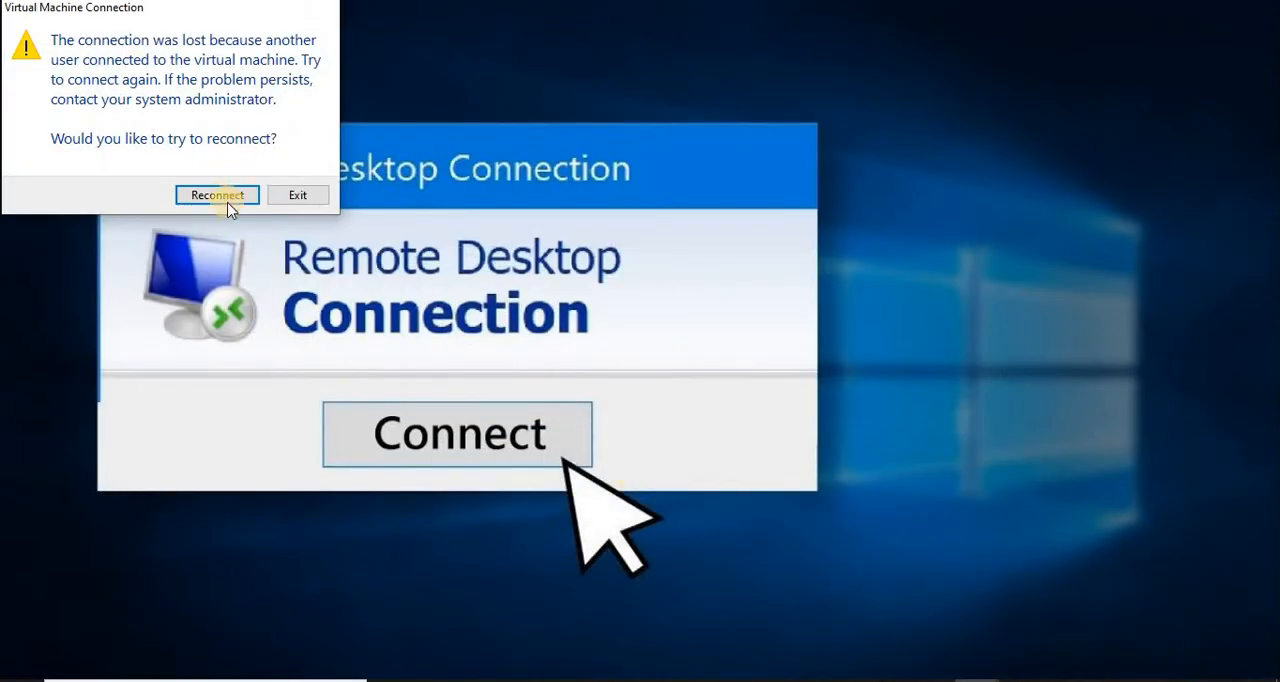
pyautogui.click(219, 196)
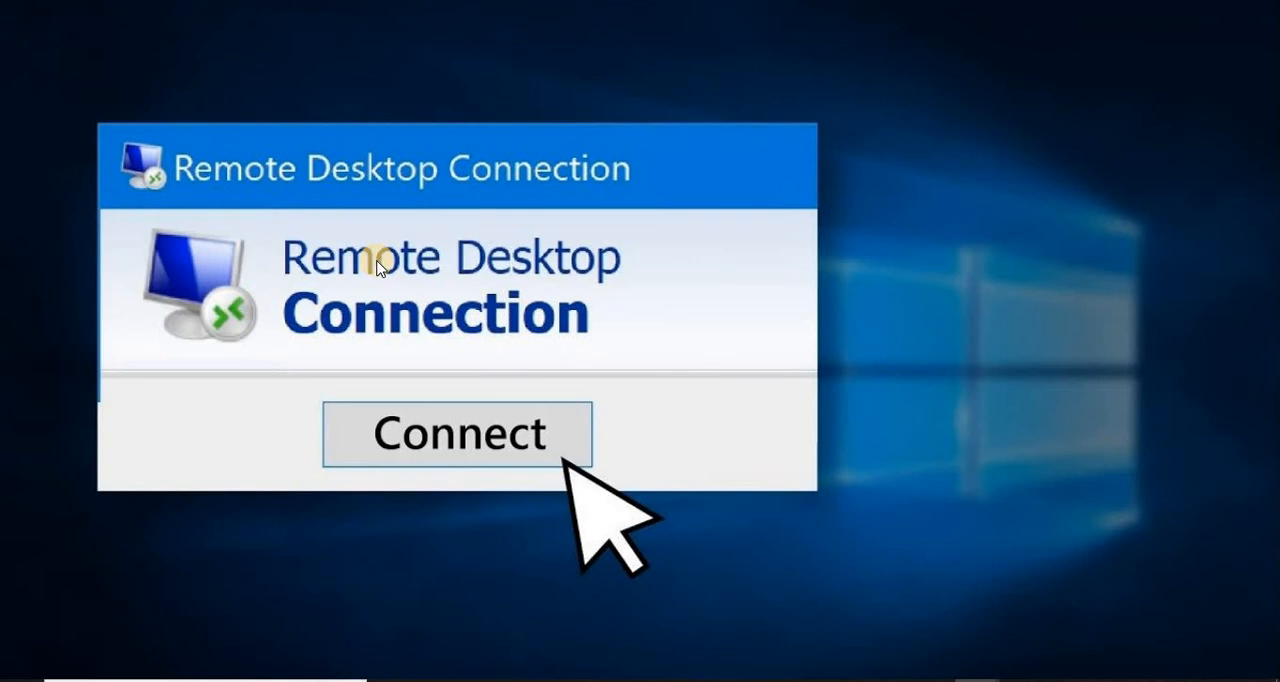
pyautogui.moveTo(977, 680)
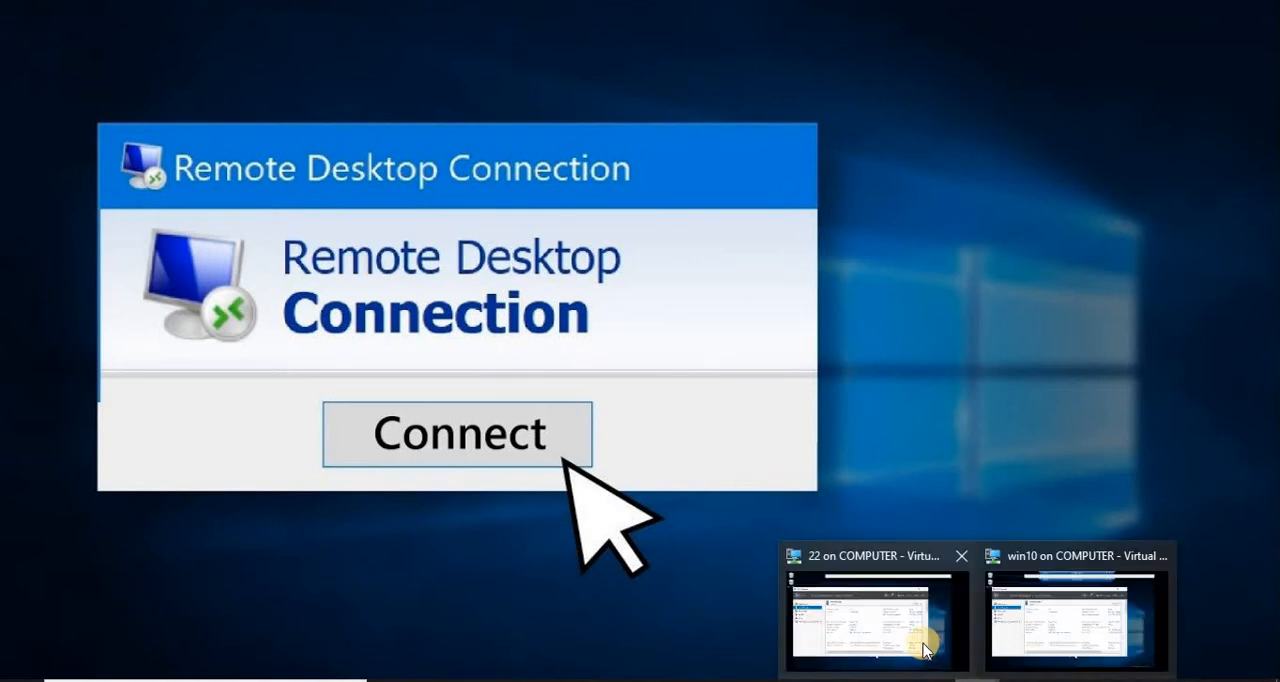
pyautogui.click(888, 618)
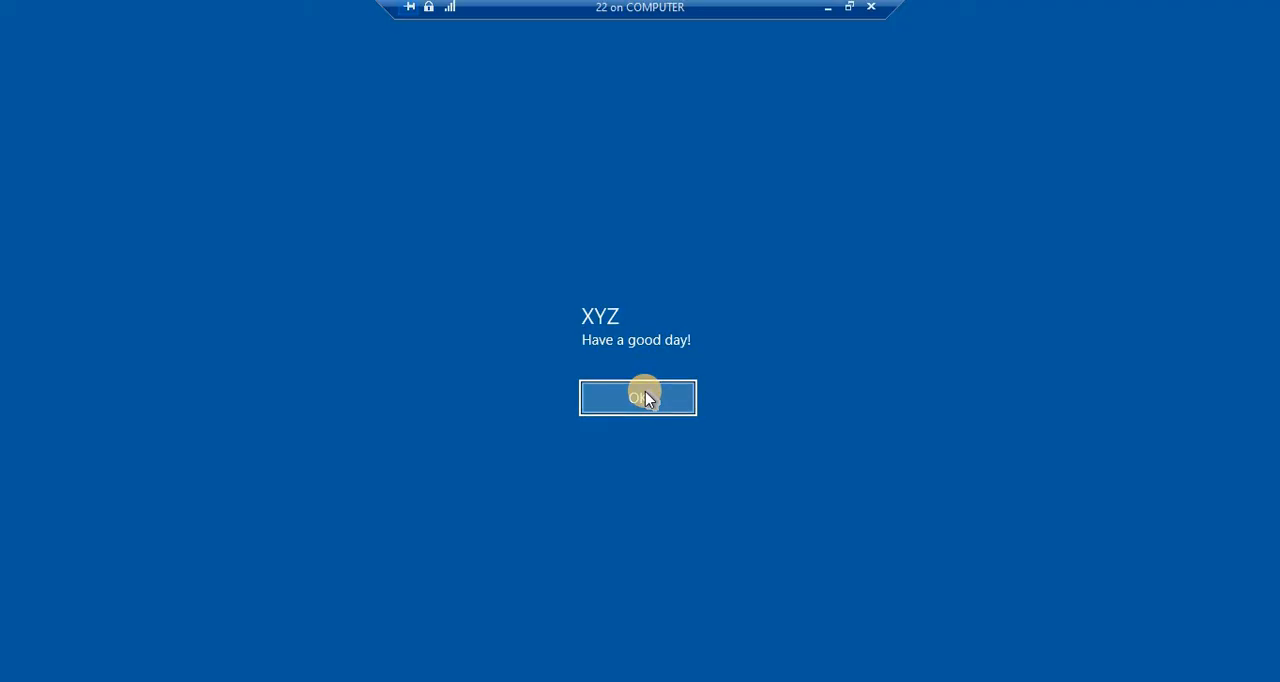
# Step: Sign back in to the server as VIATECH\Administrator with the account password
pyautogui.click(645, 396)
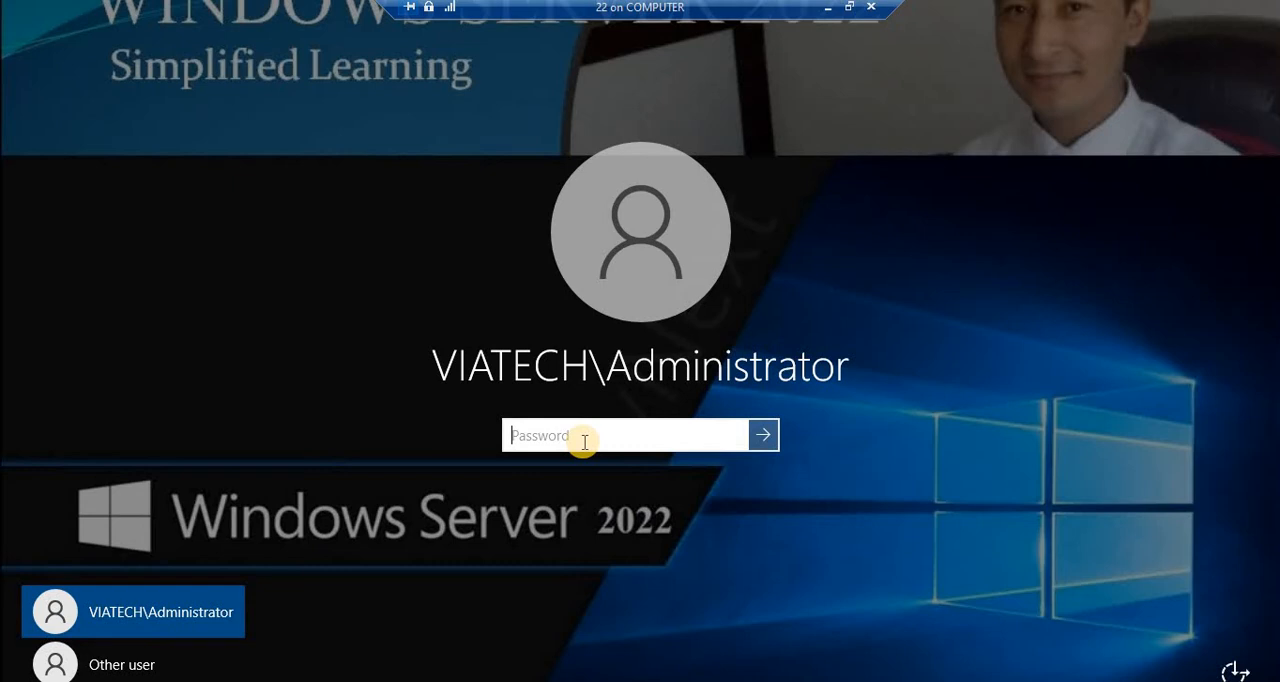
pyautogui.write('Pa$$w0rd')
pyautogui.press('Return')
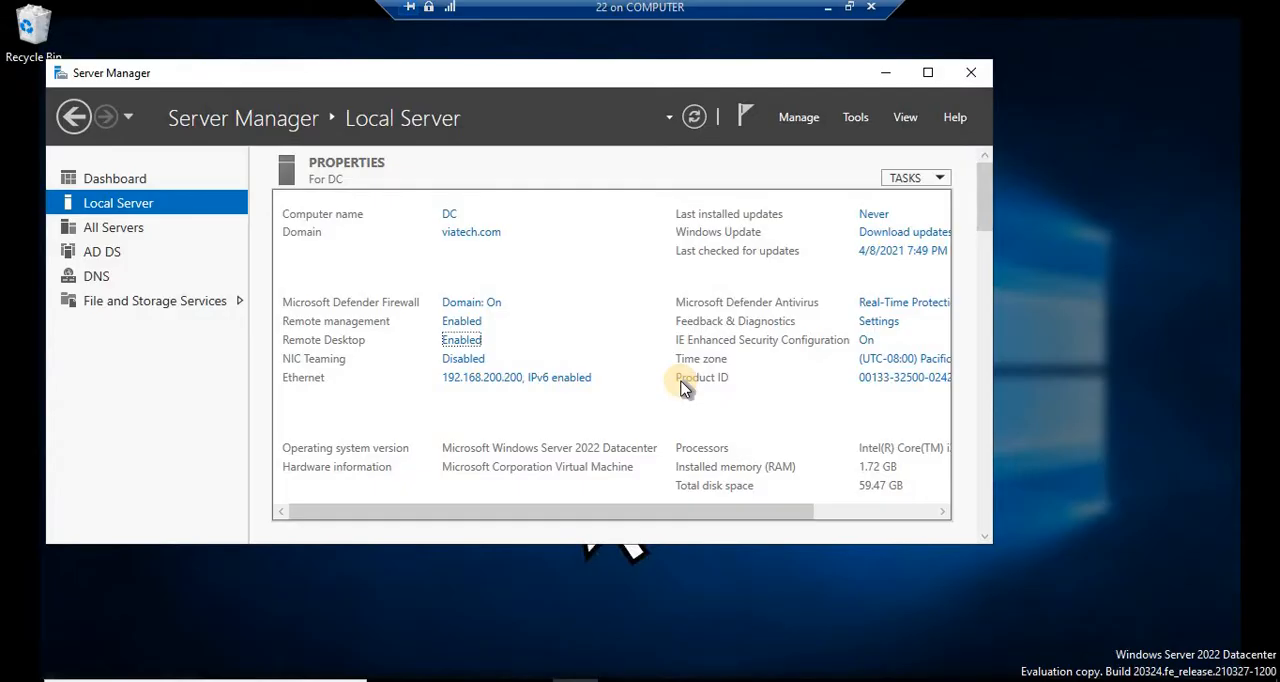
# Step: Open Windows Defender Firewall on the server through the Run dialog
pyautogui.click(885, 73)
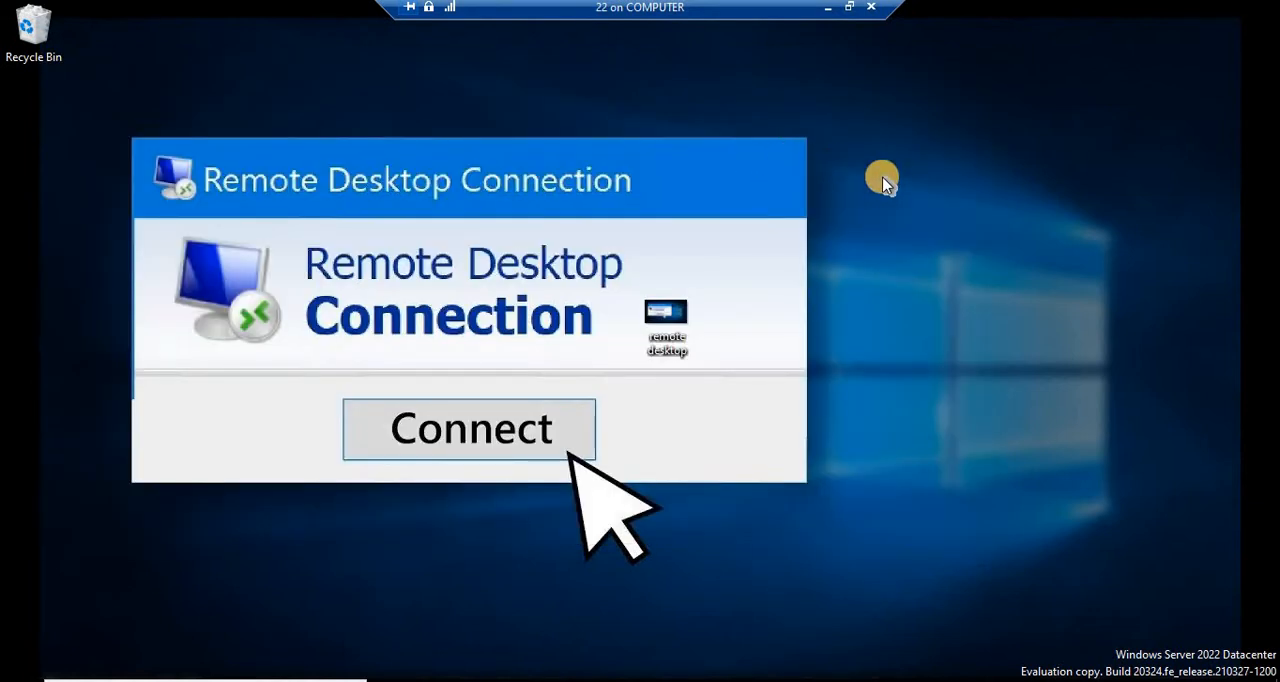
pyautogui.press('super+r')
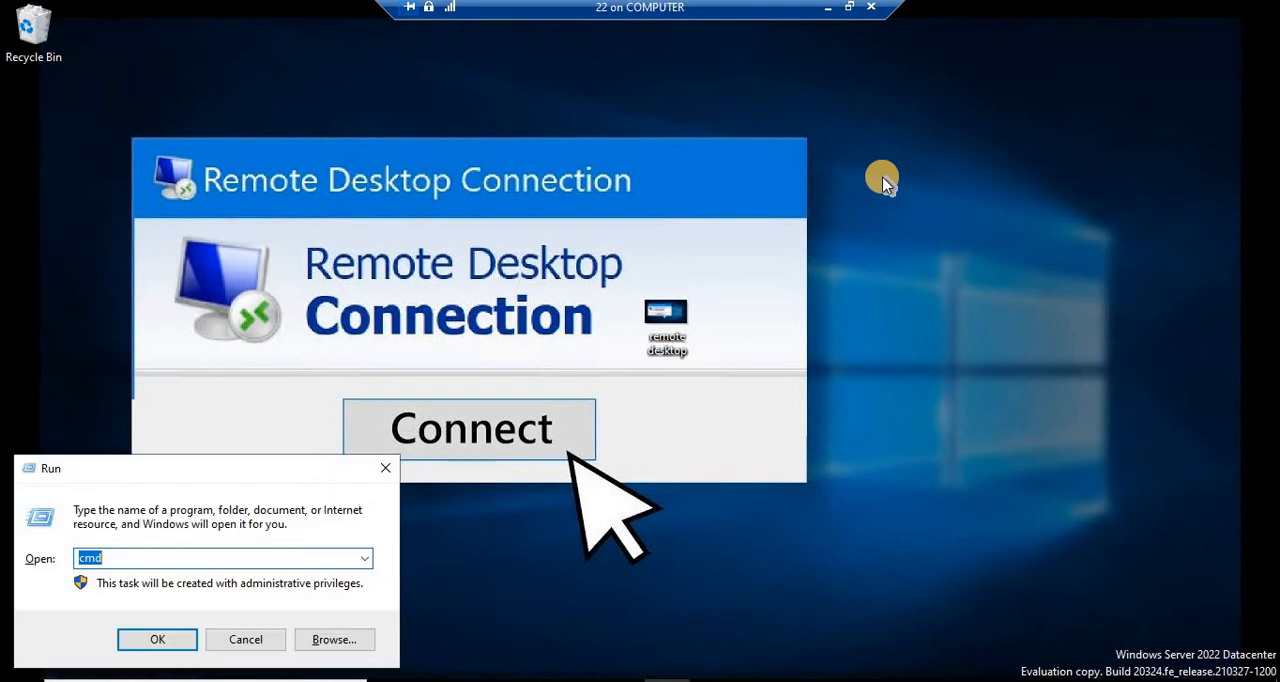
pyautogui.write('fir')
pyautogui.press('Down')
pyautogui.press('Return')
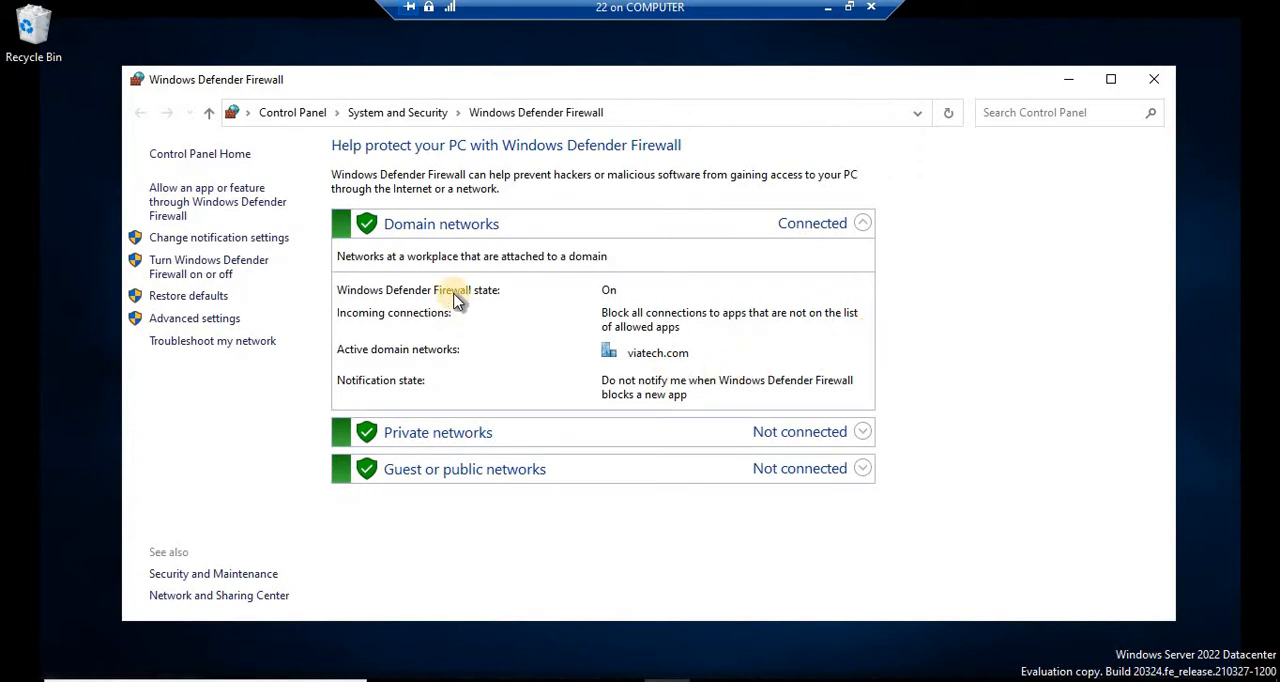
# Step: Open the firewall's advanced settings and browse the inbound and outbound rules
pyautogui.click(217, 320)
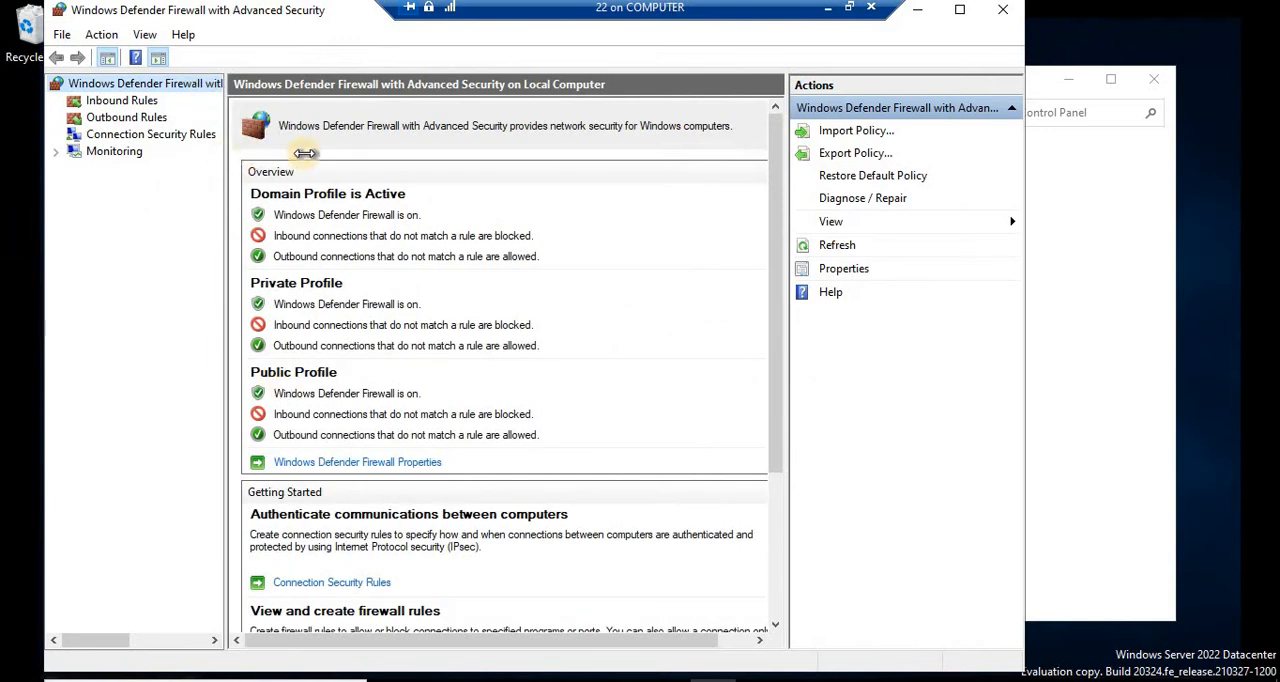
pyautogui.moveTo(224, 148); pyautogui.dragTo(306, 130)
pyautogui.click(122, 101)
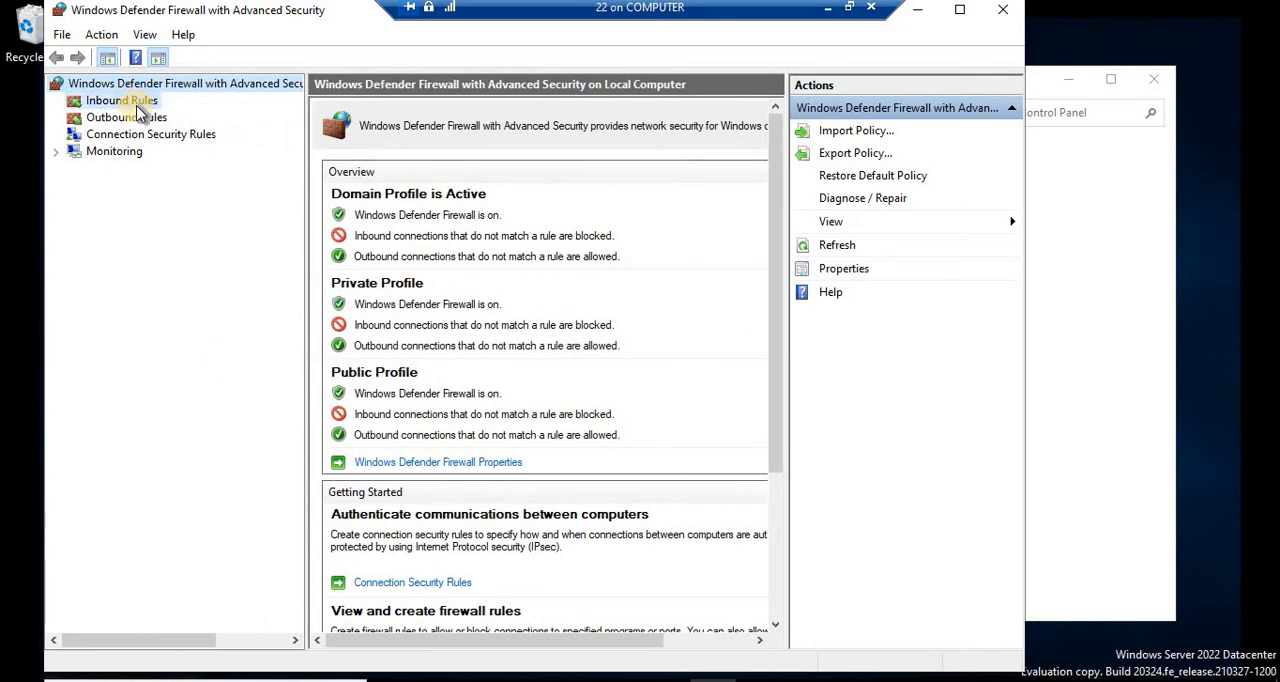
pyautogui.click(130, 117)
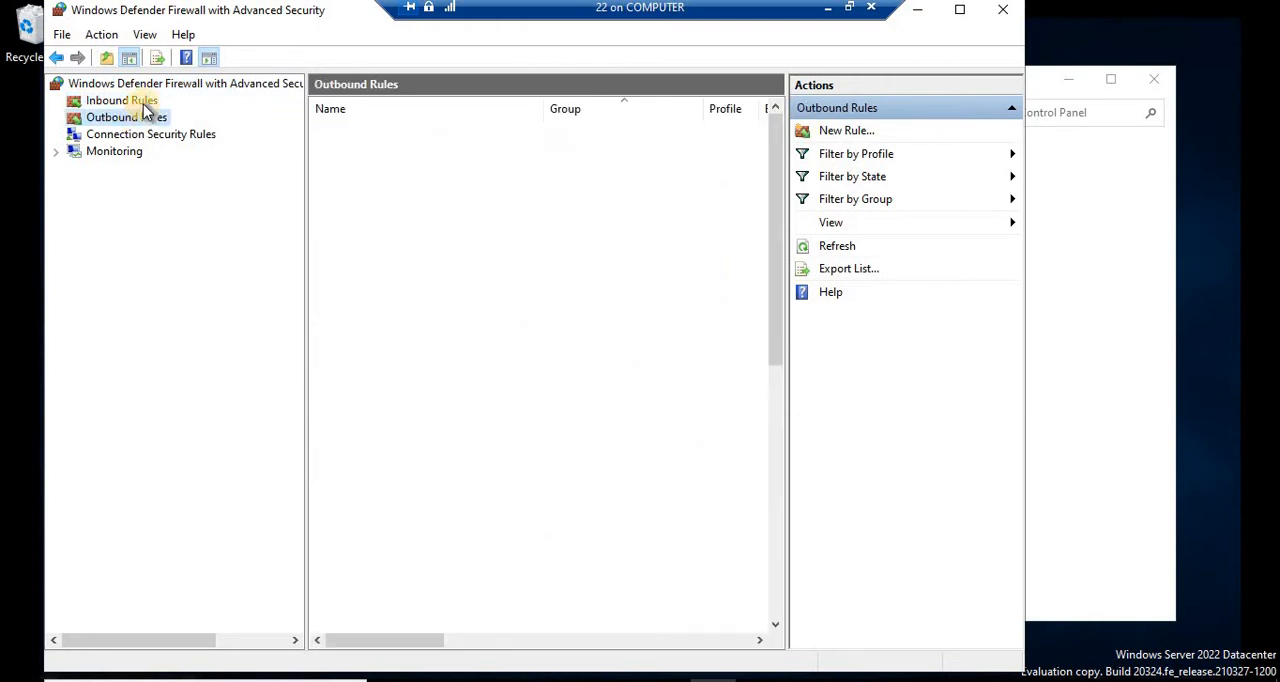
pyautogui.click(143, 103)
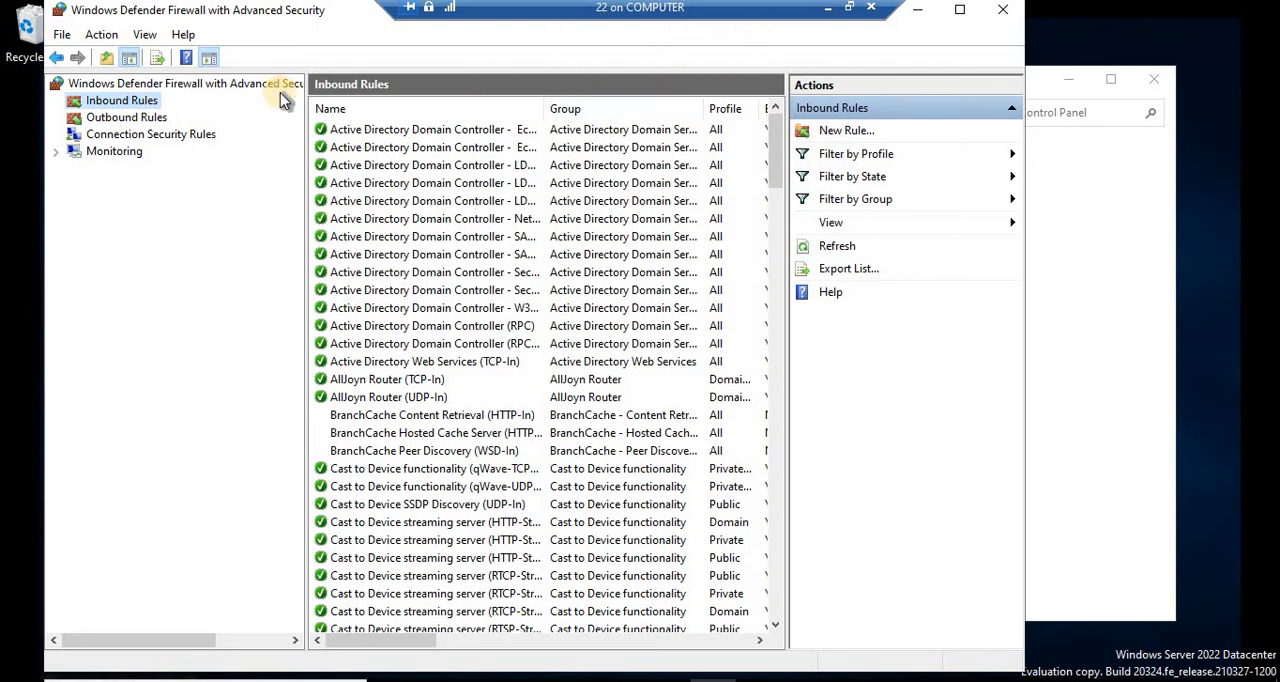
# Step: Switch back and forth between the inbound and outbound rule lists to compare them
pyautogui.click(135, 121)
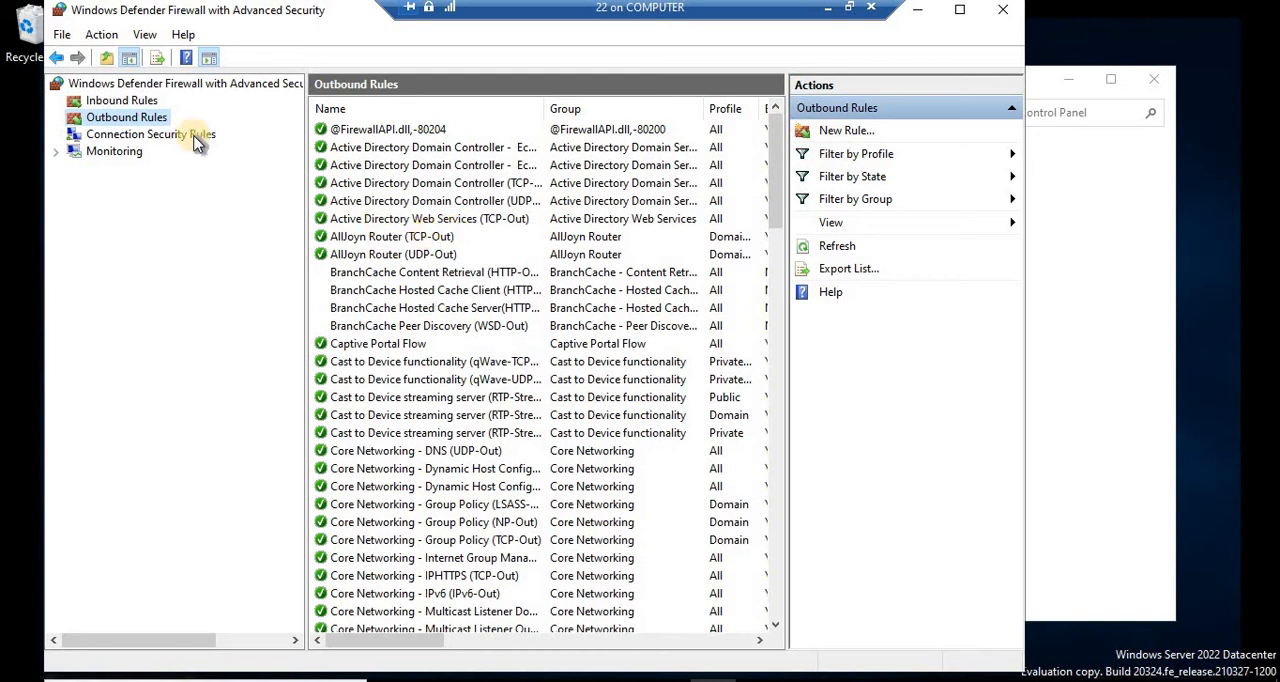
pyautogui.click(140, 102)
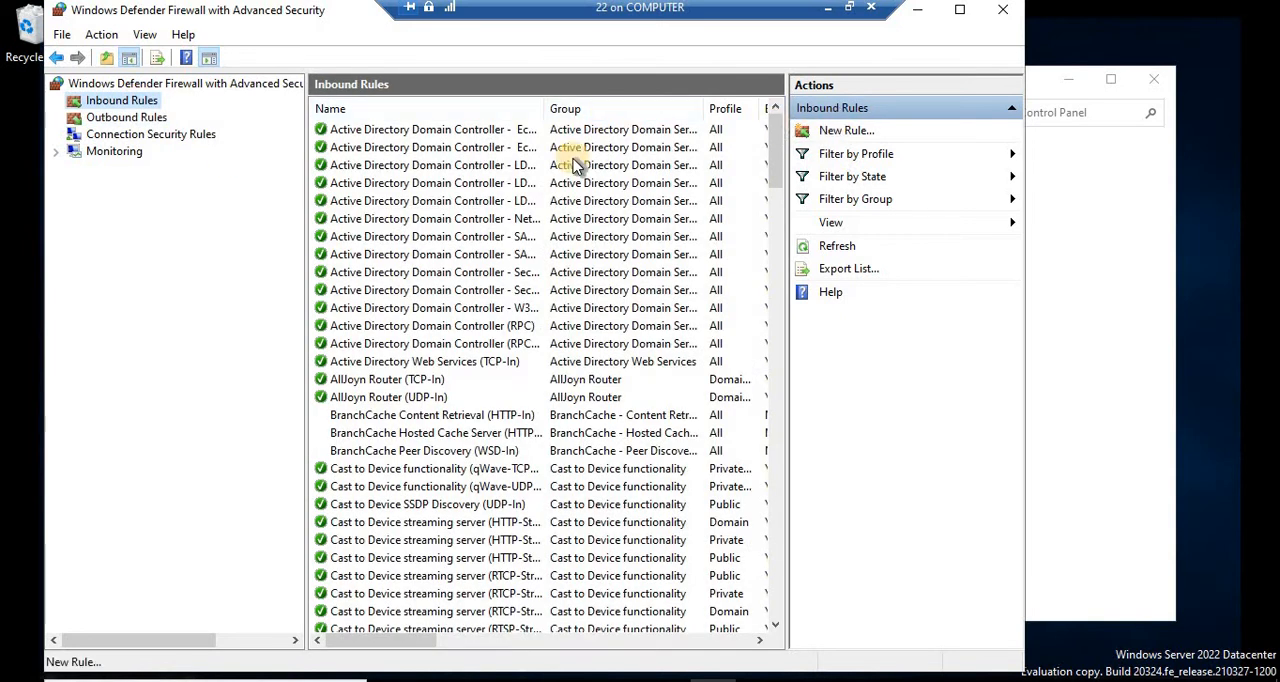
pyautogui.click(58, 58)
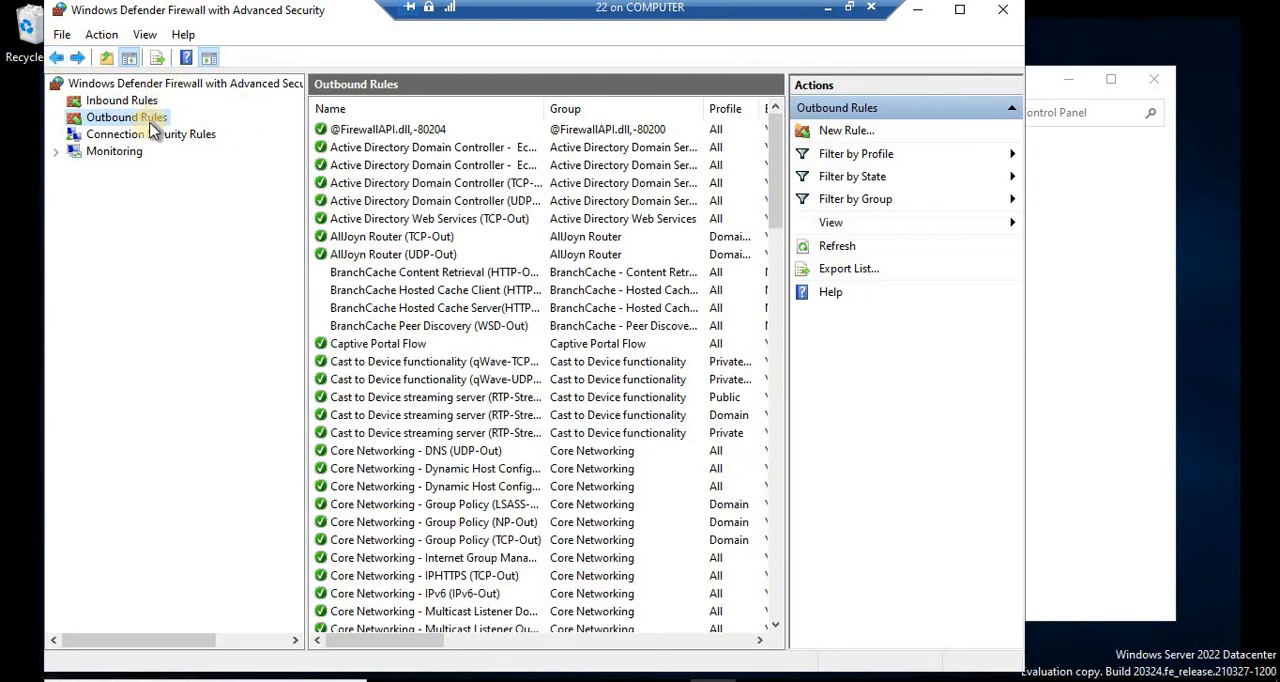
pyautogui.click(57, 58)
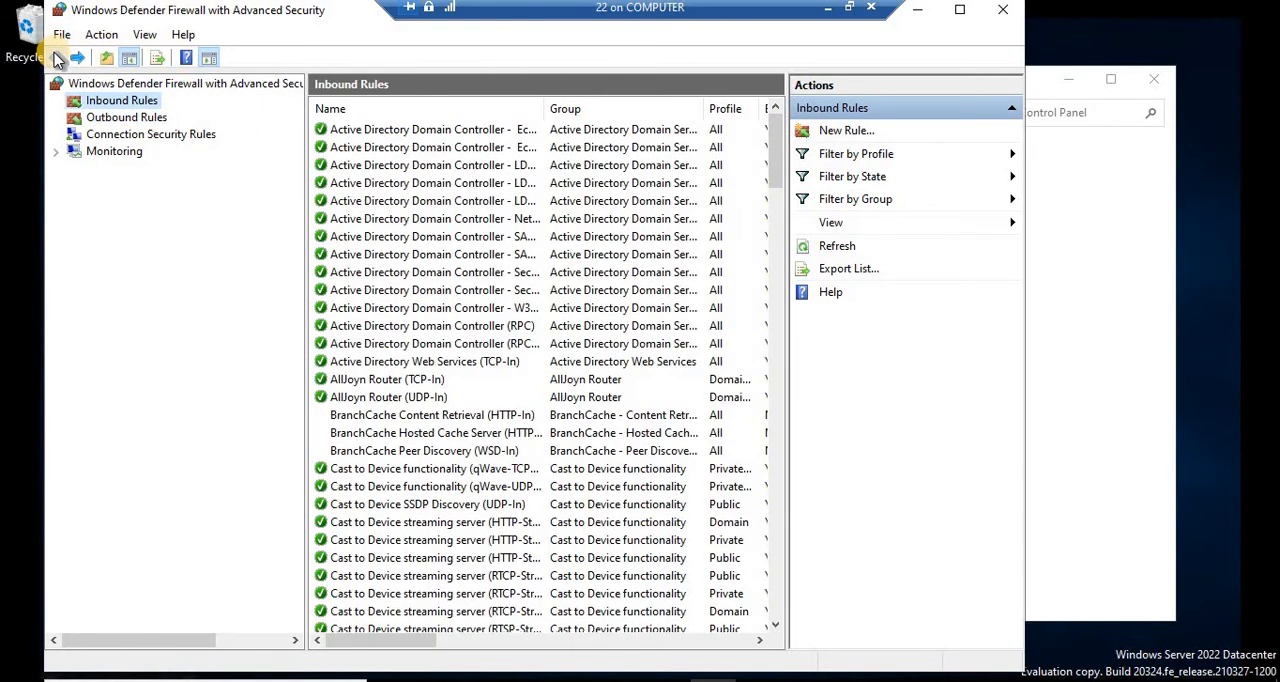
pyautogui.click(57, 58)
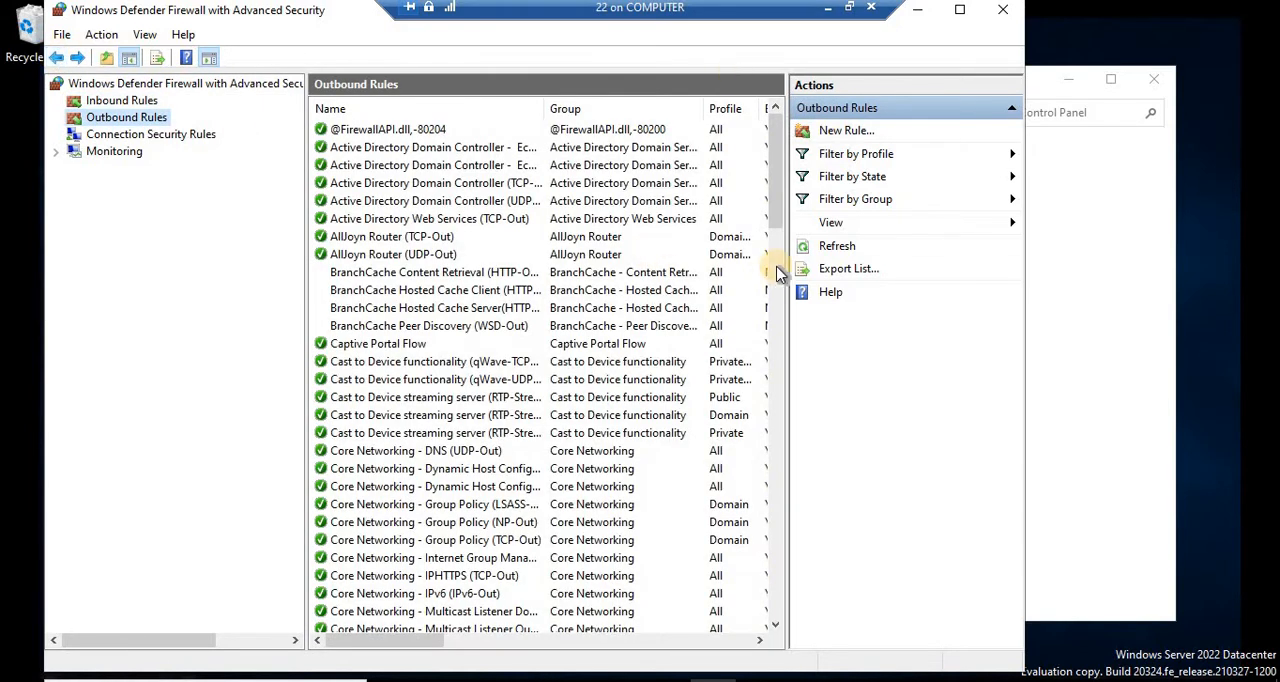
# Step: Open the firewall control panel through Run, inspect the per-network on/off settings, and close it
pyautogui.press('super+r')
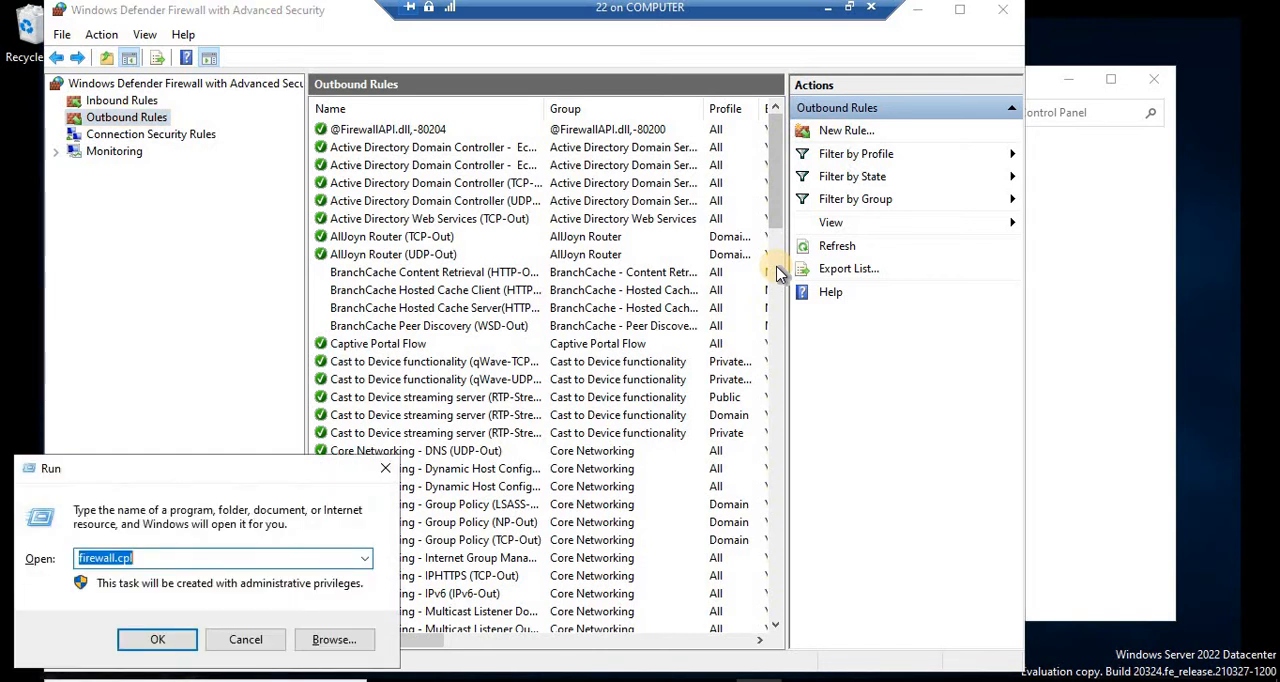
pyautogui.press('Return')
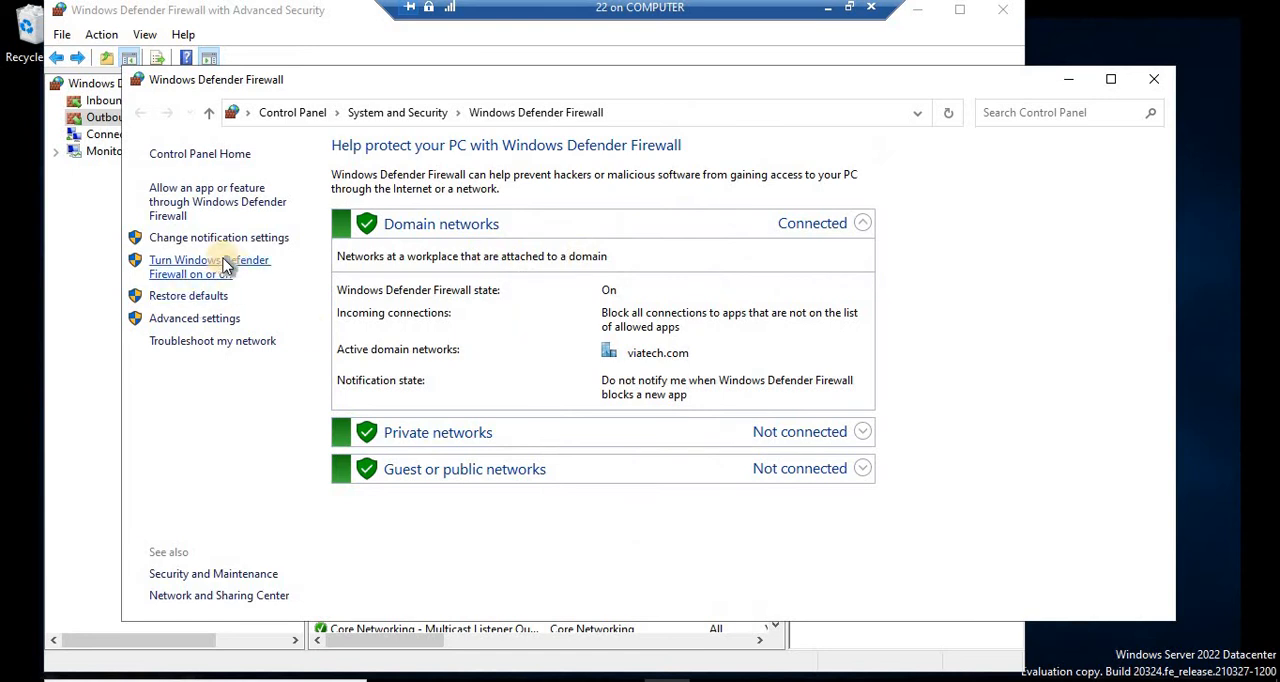
pyautogui.click(224, 263)
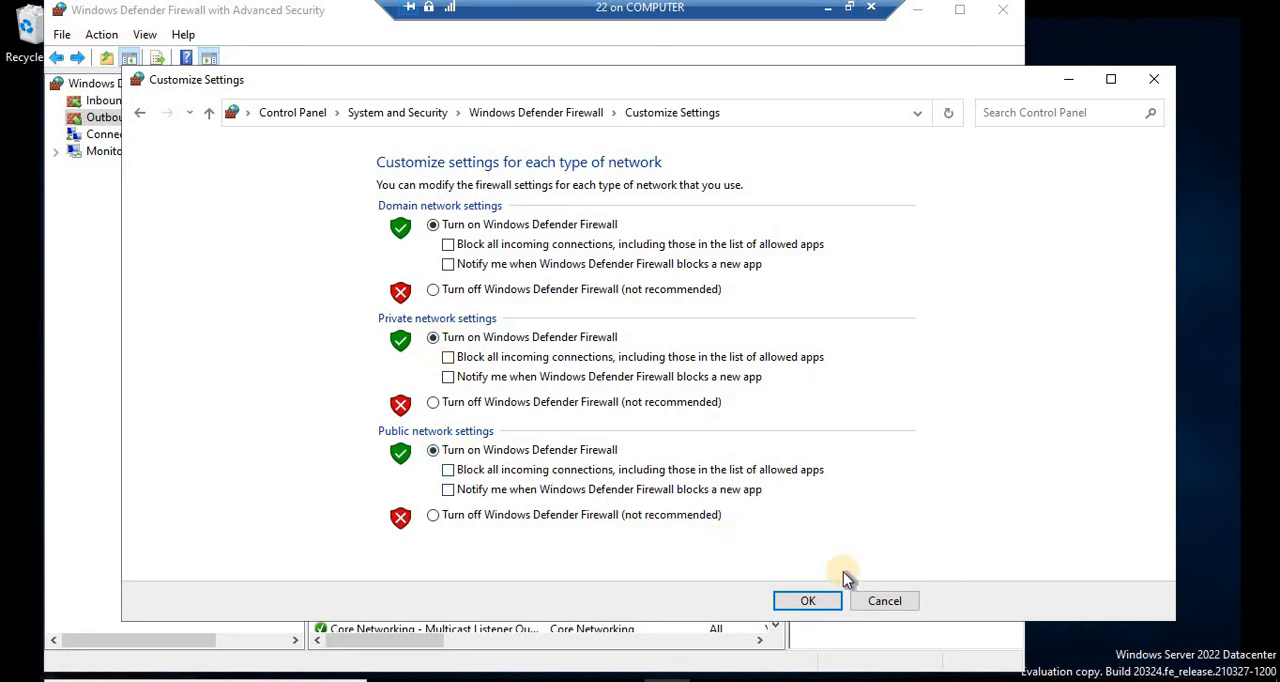
pyautogui.click(870, 600)
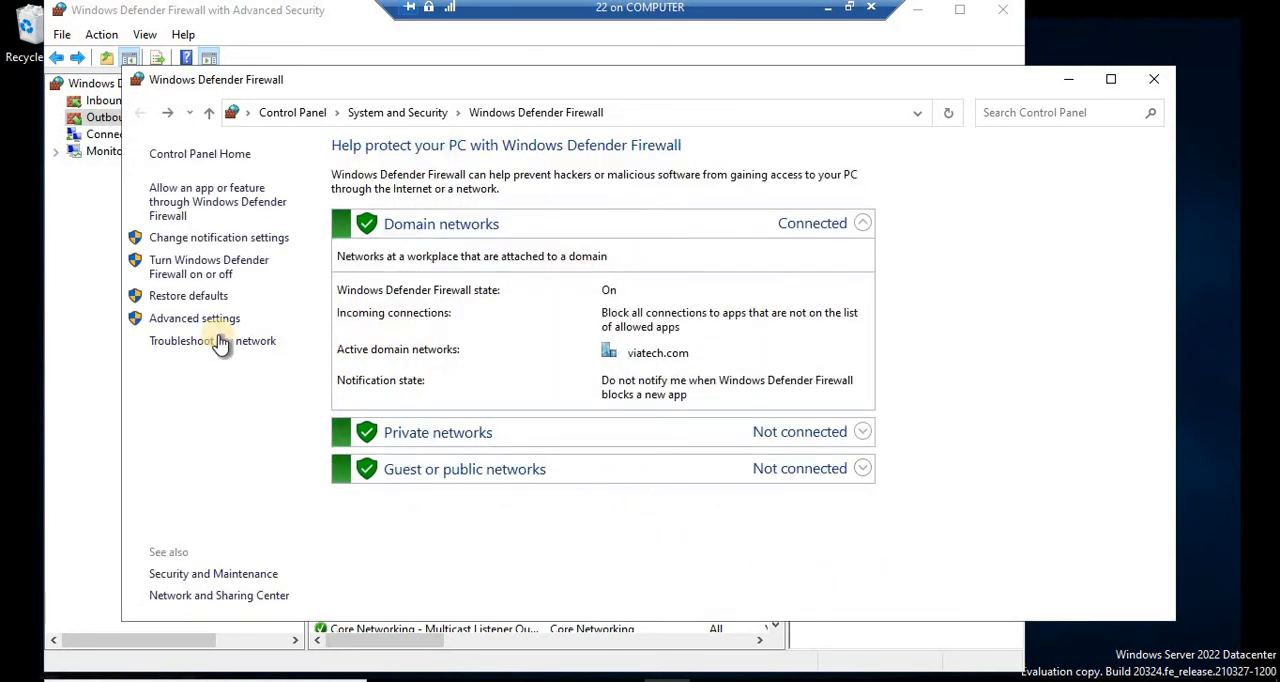
pyautogui.click(1154, 79)
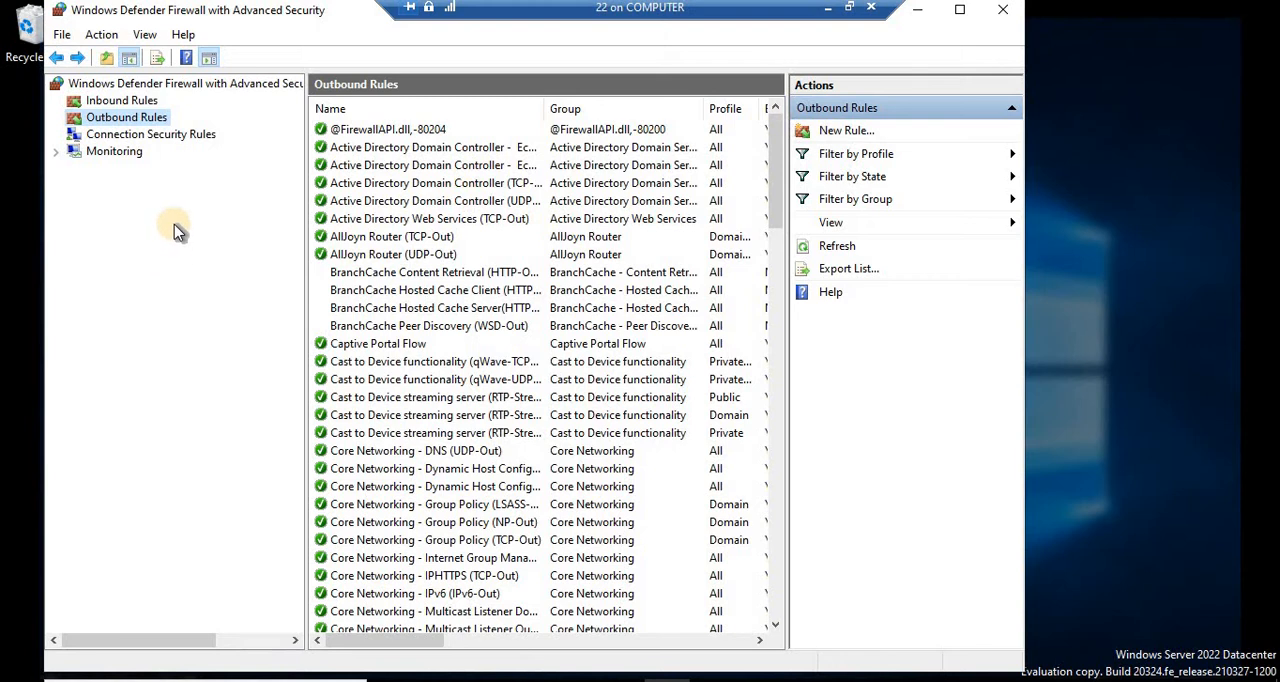
# Step: Start a new custom inbound rule that applies to all programs
pyautogui.click(122, 101)
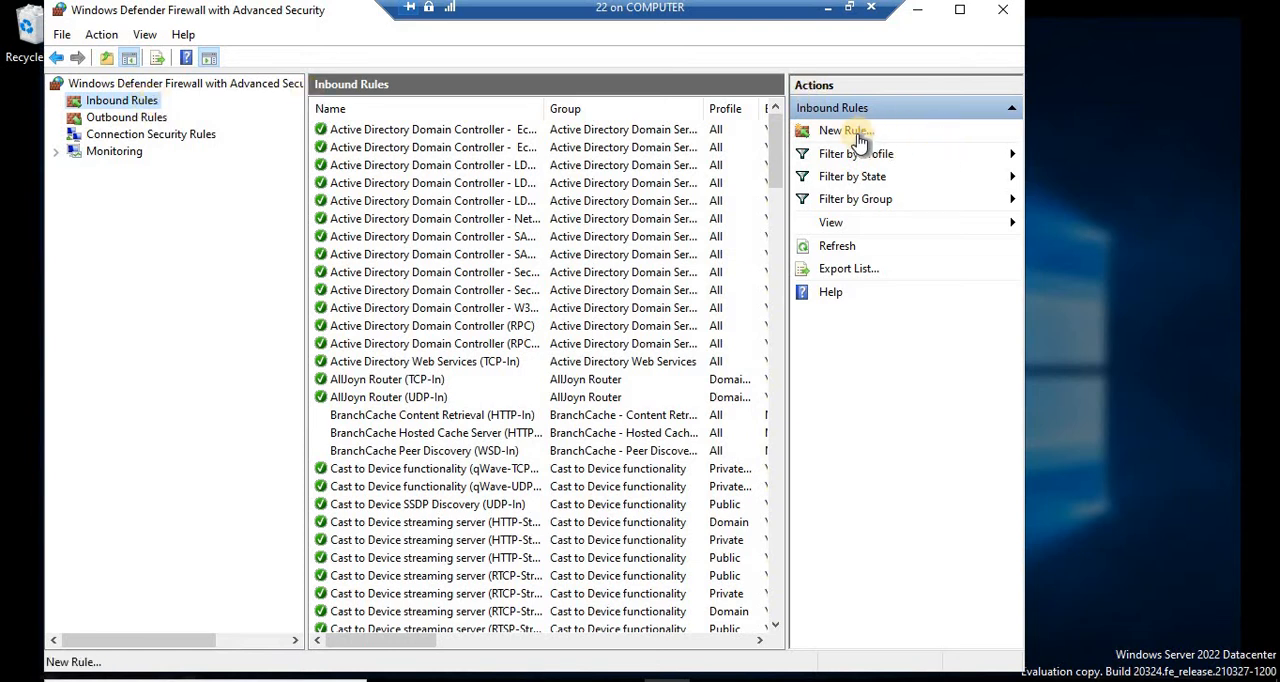
pyautogui.rightClick(140, 107)
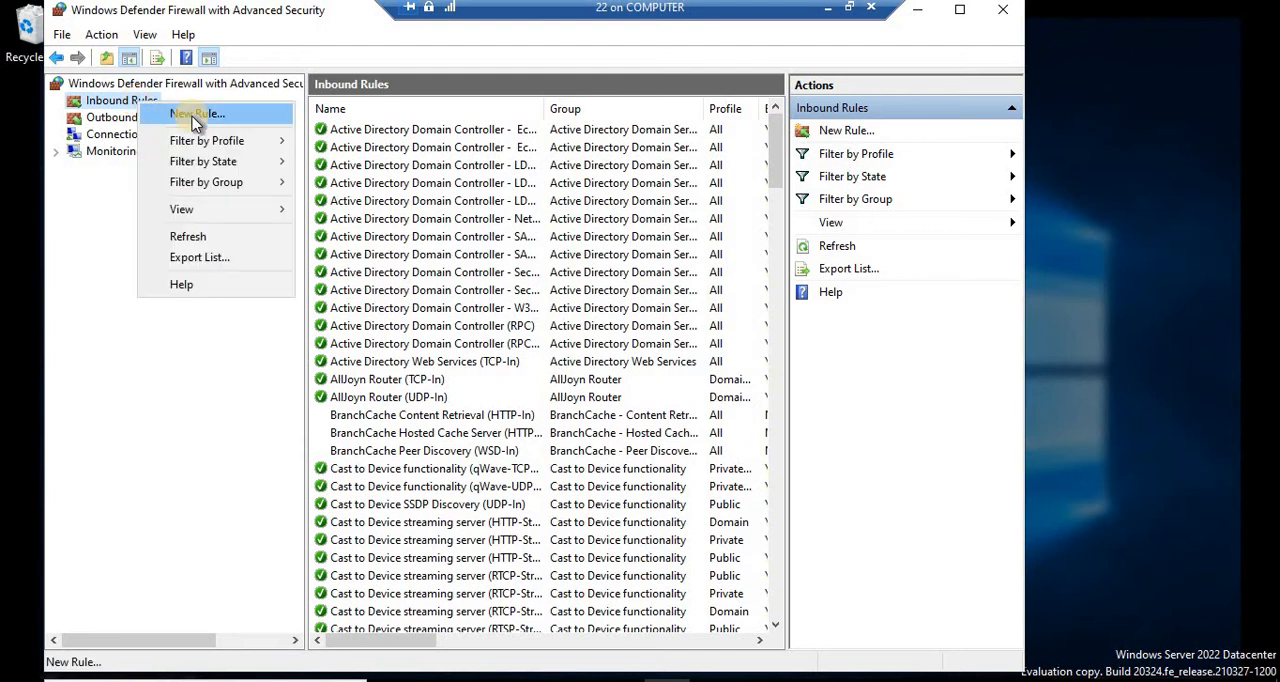
pyautogui.click(194, 117)
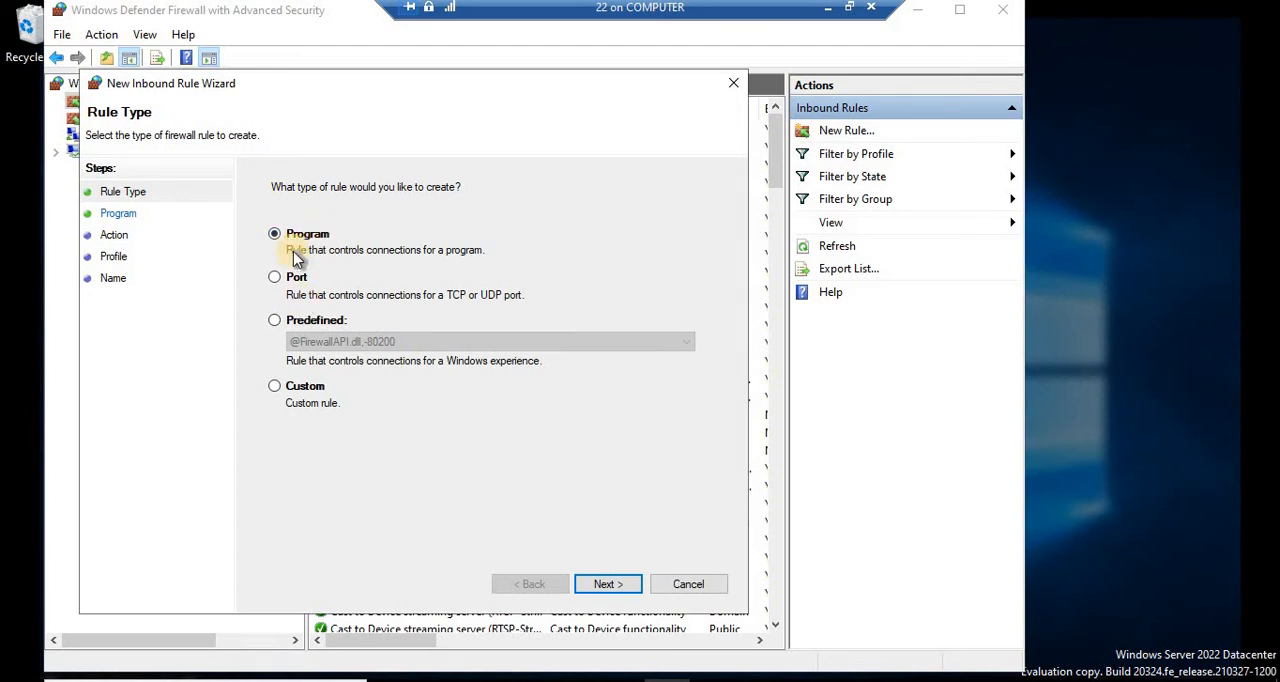
pyautogui.click(274, 387)
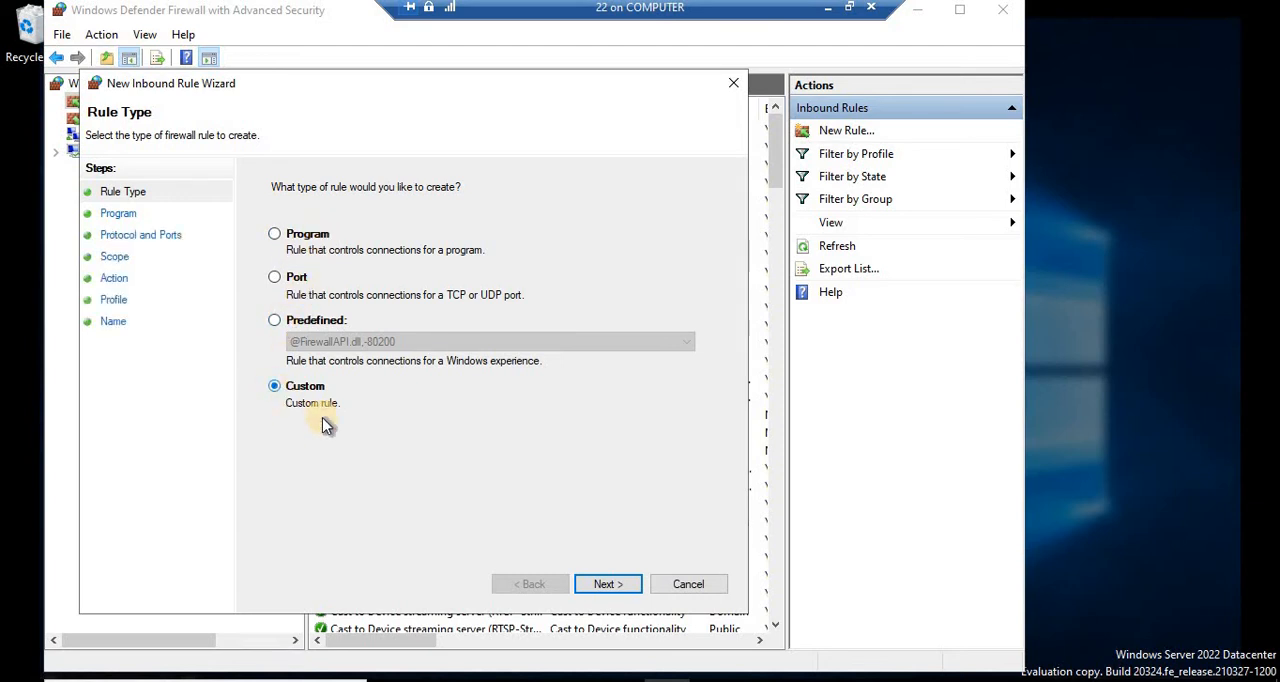
pyautogui.click(613, 582)
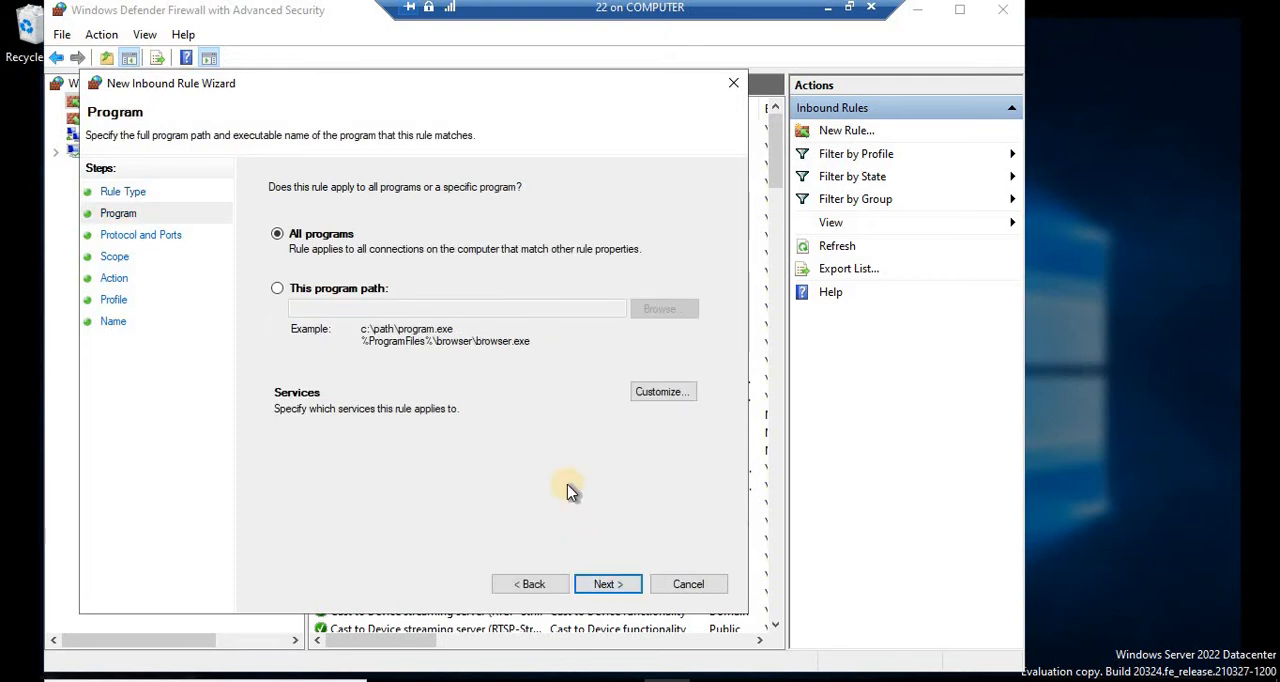
pyautogui.click(612, 584)
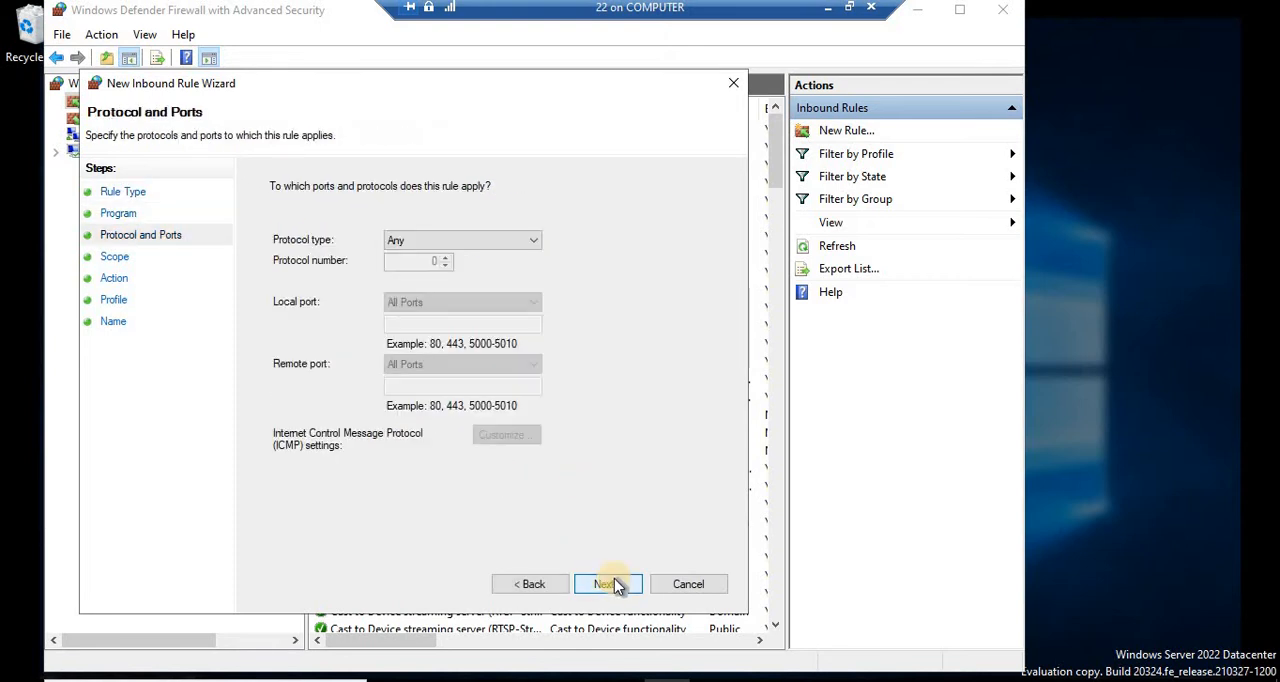
# Step: Set the rule's protocol to TCP with specific local port 3389
pyautogui.click(441, 249)
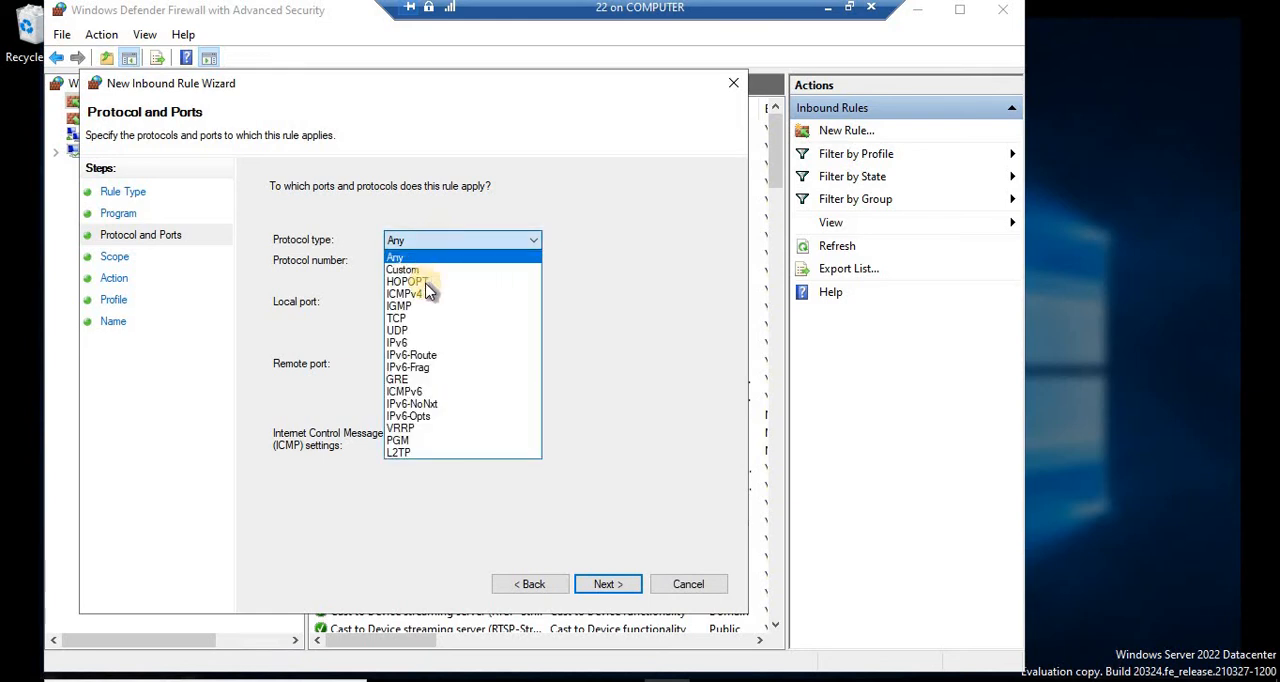
pyautogui.click(436, 318)
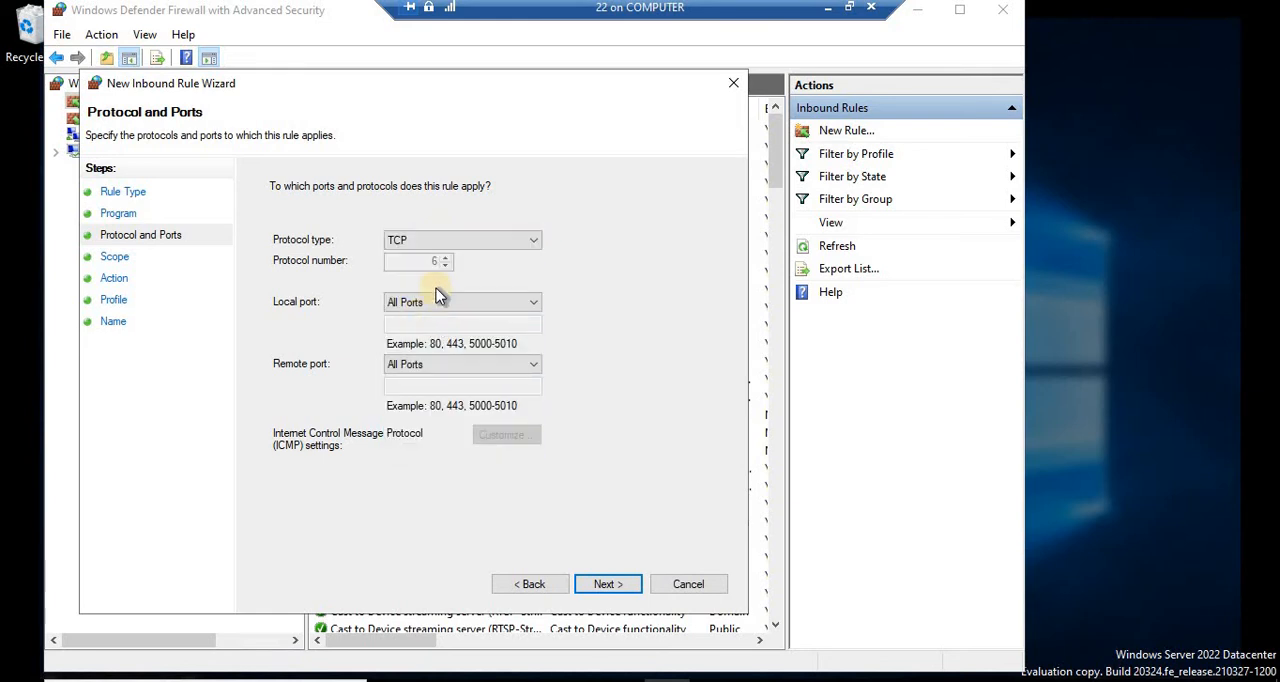
pyautogui.click(429, 299)
pyautogui.click(429, 332)
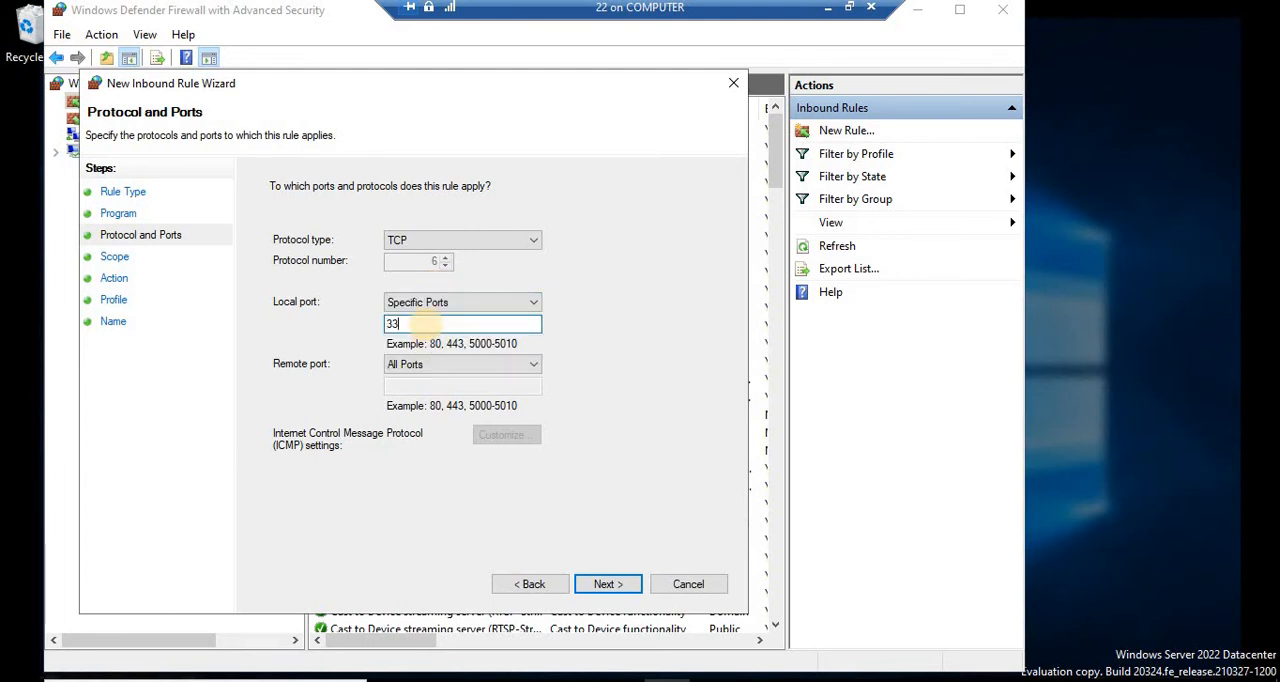
pyautogui.click(610, 588)
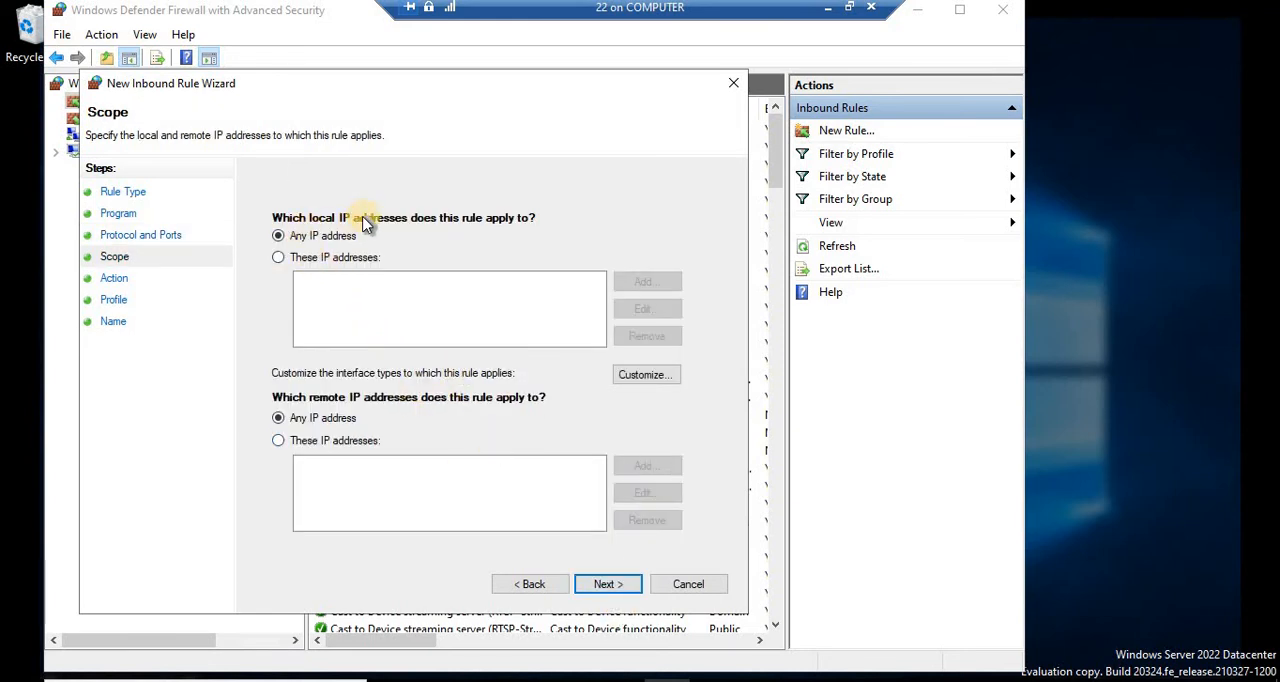
# Step: Restrict the rule's local IP addresses to 192.168.200.200
pyautogui.click(307, 259)
pyautogui.click(646, 281)
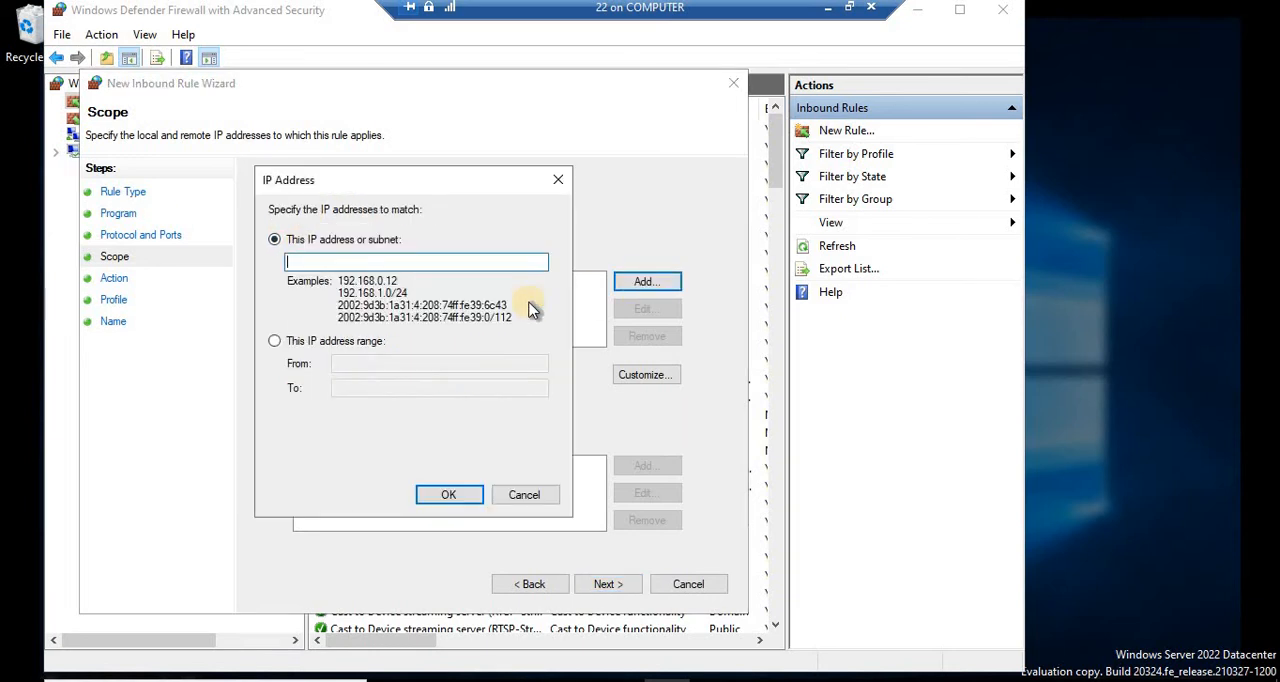
pyautogui.write('192.168.200.')
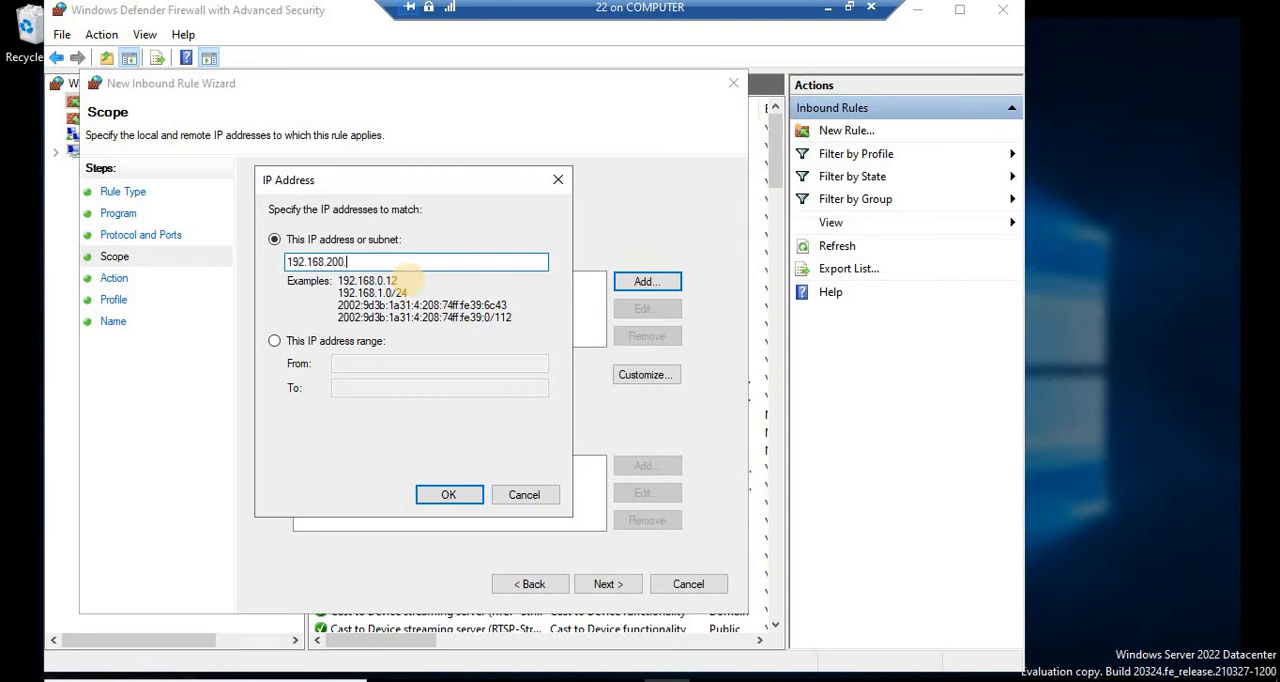
pyautogui.write('200')
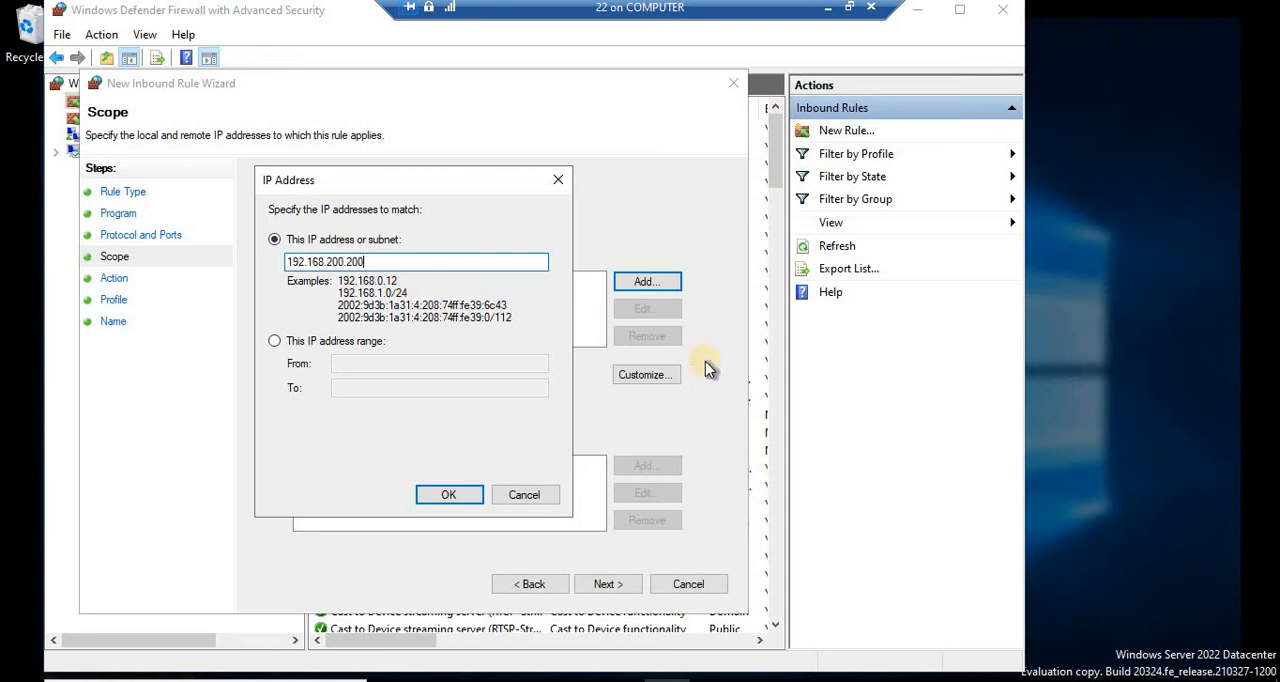
pyautogui.click(467, 496)
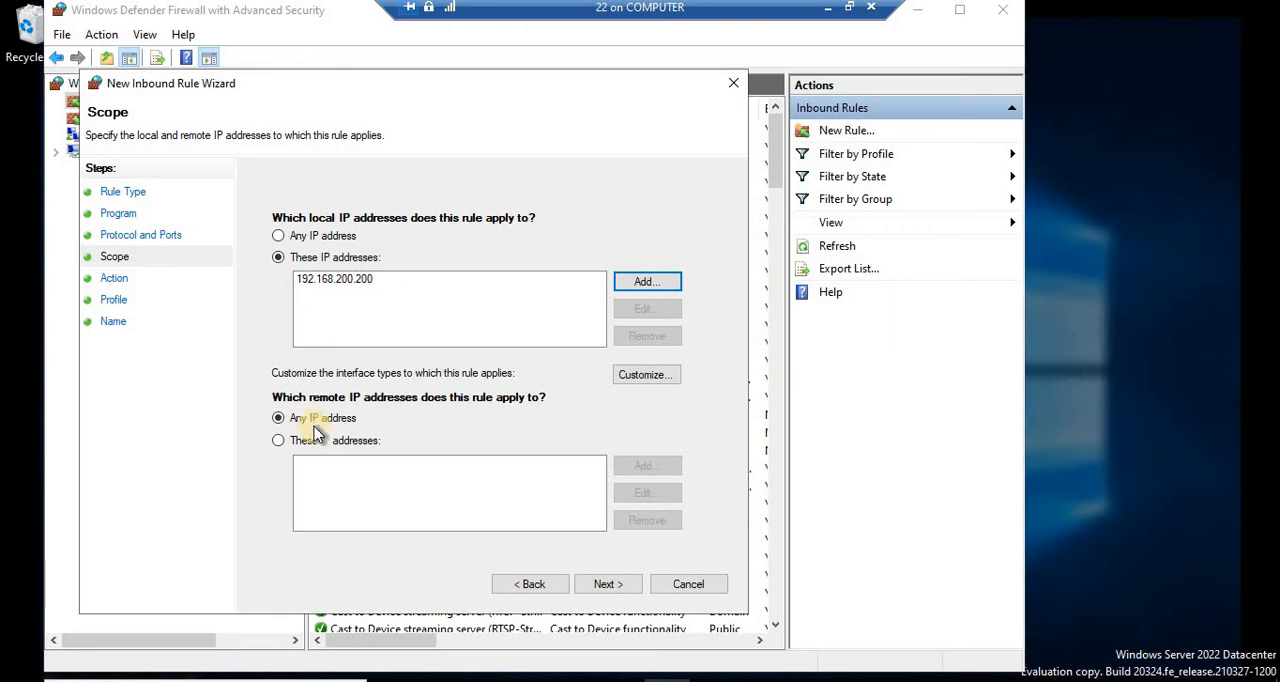
# Step: Restrict the rule's remote IP addresses to 192.168.200.2
pyautogui.click(279, 441)
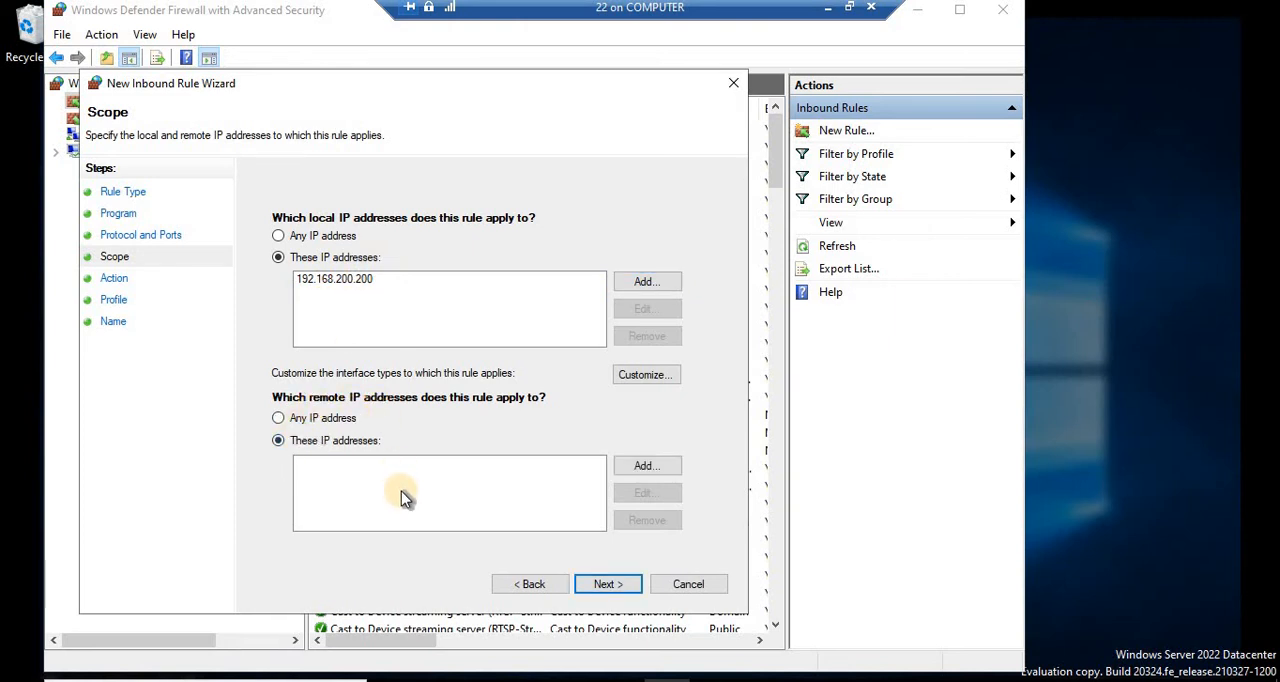
pyautogui.click(672, 474)
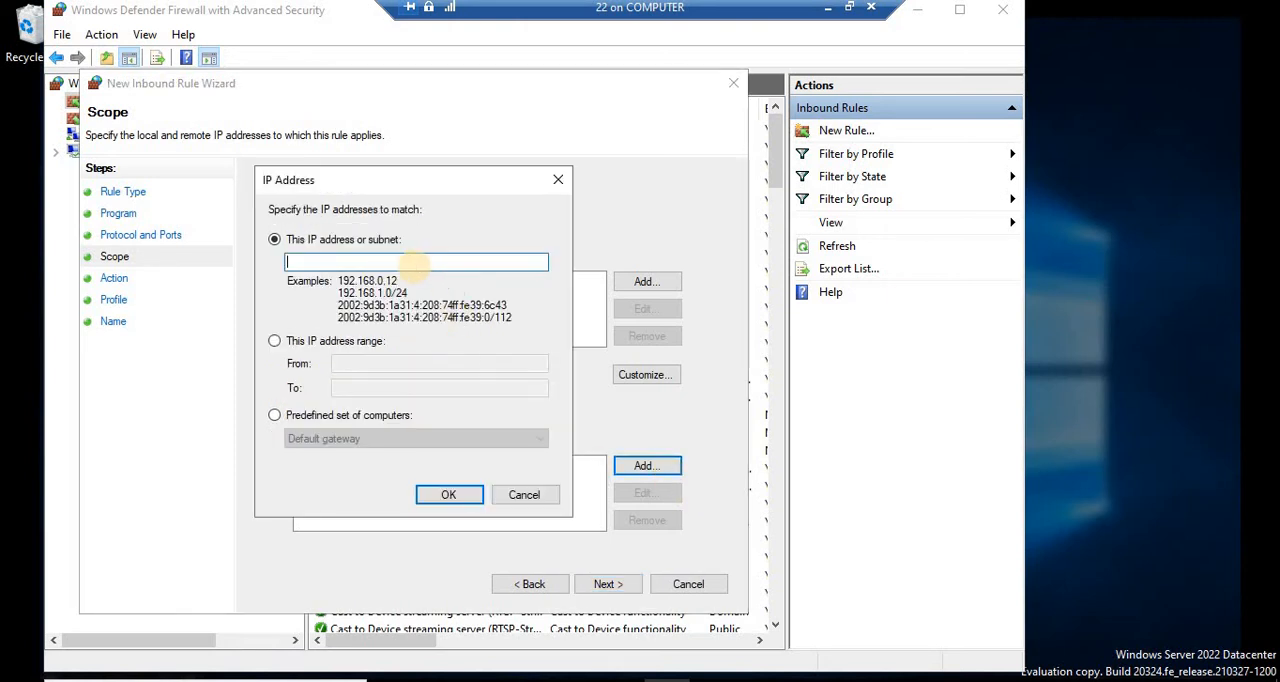
pyautogui.write('192.168.200.2')
pyautogui.click(457, 492)
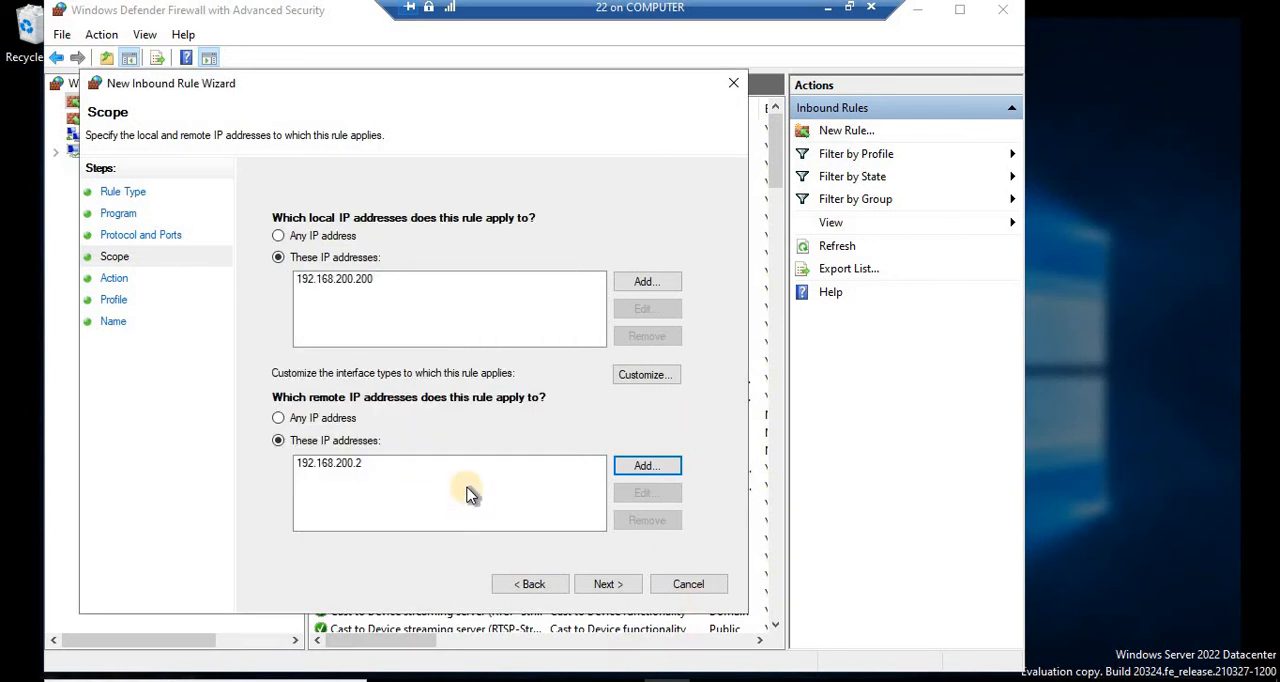
pyautogui.click(607, 586)
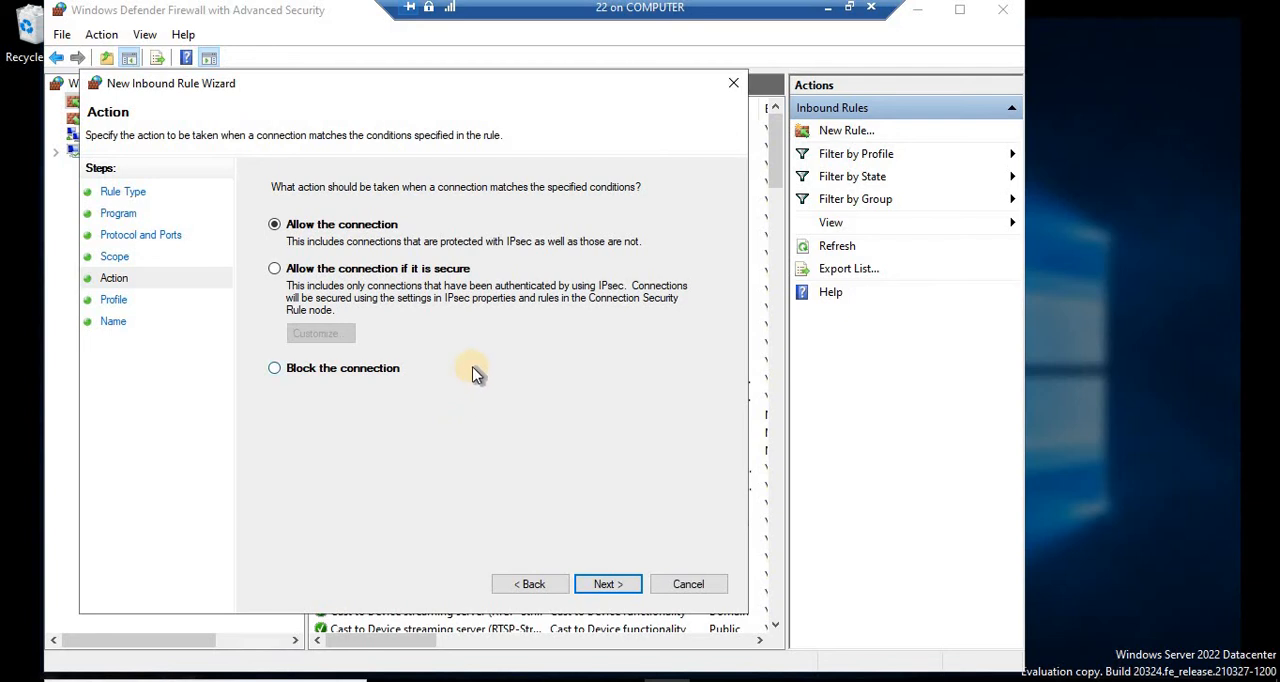
# Step: Set the rule's action to block the connection and keep the Domain, Private and Public profiles
pyautogui.click(282, 368)
pyautogui.click(626, 584)
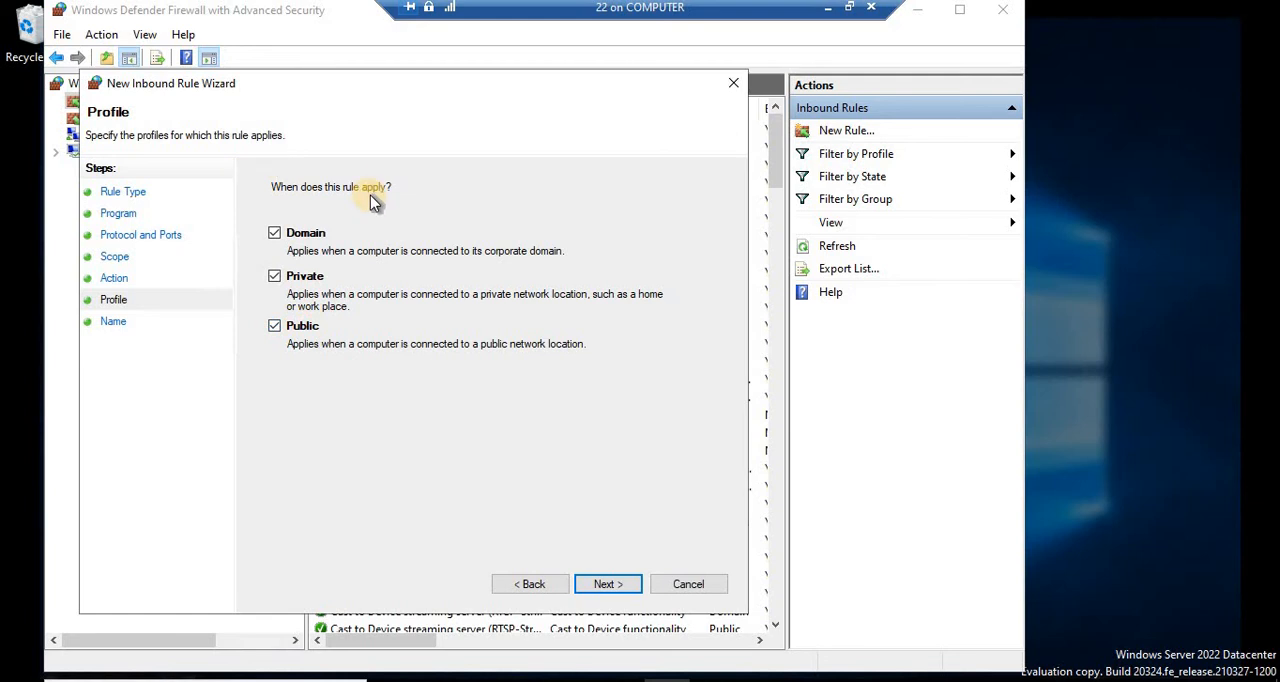
pyautogui.click(622, 584)
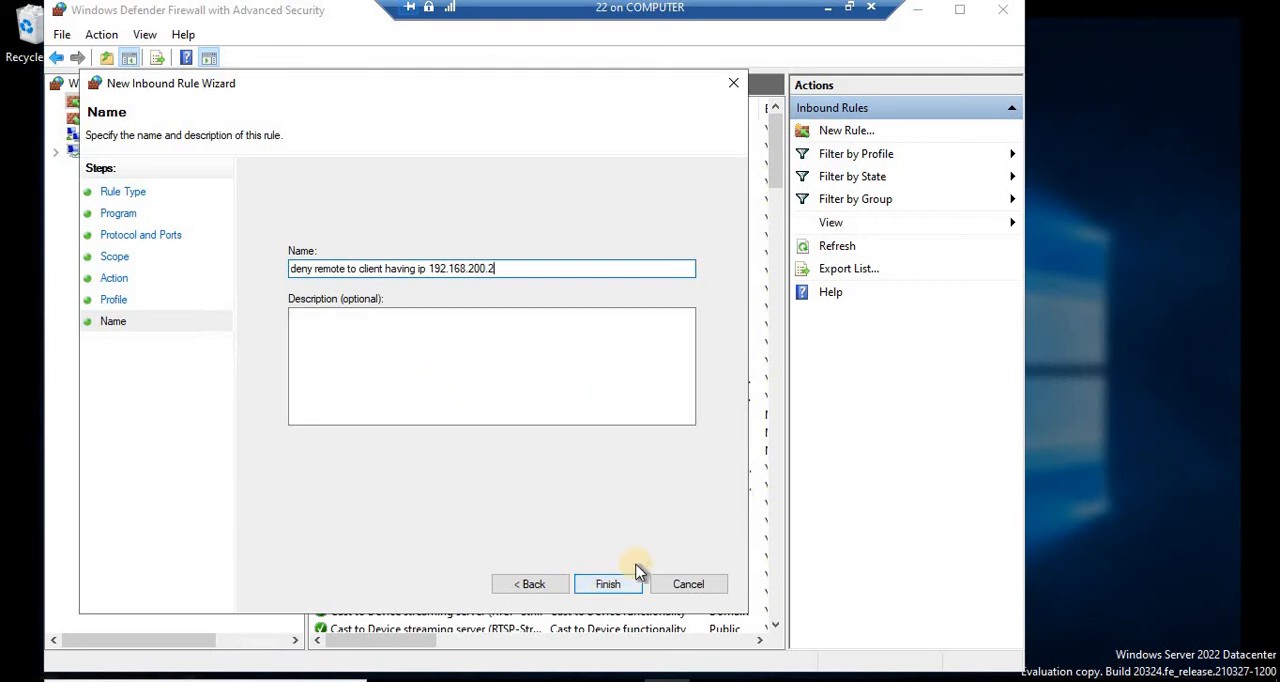
# Step: Step back through the wizard to review the scope and action pages
pyautogui.click(526, 583)
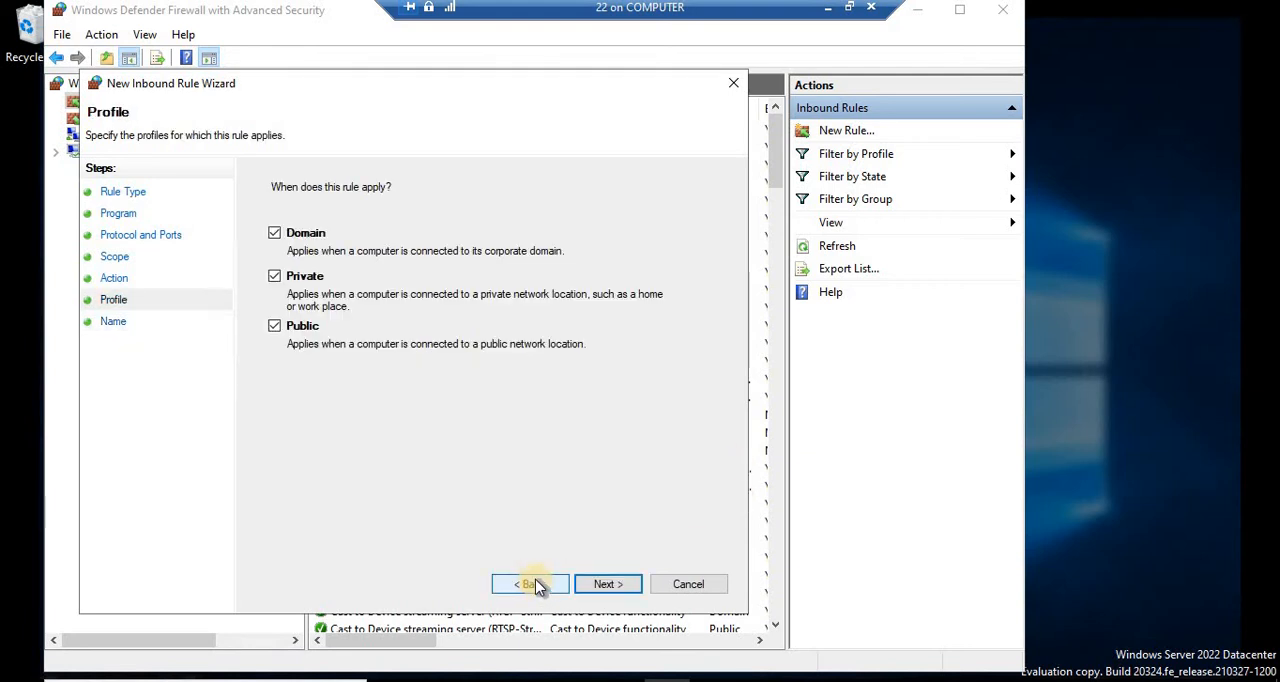
pyautogui.click(532, 584)
pyautogui.click(532, 584)
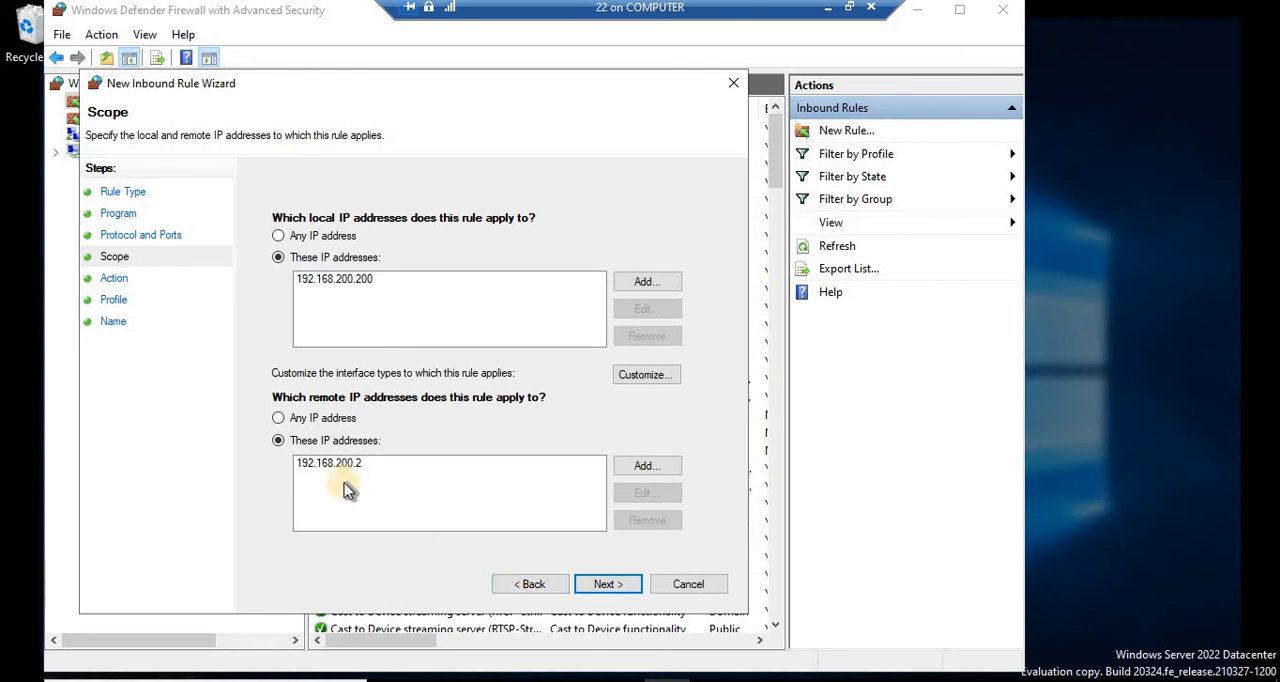
pyautogui.click(608, 585)
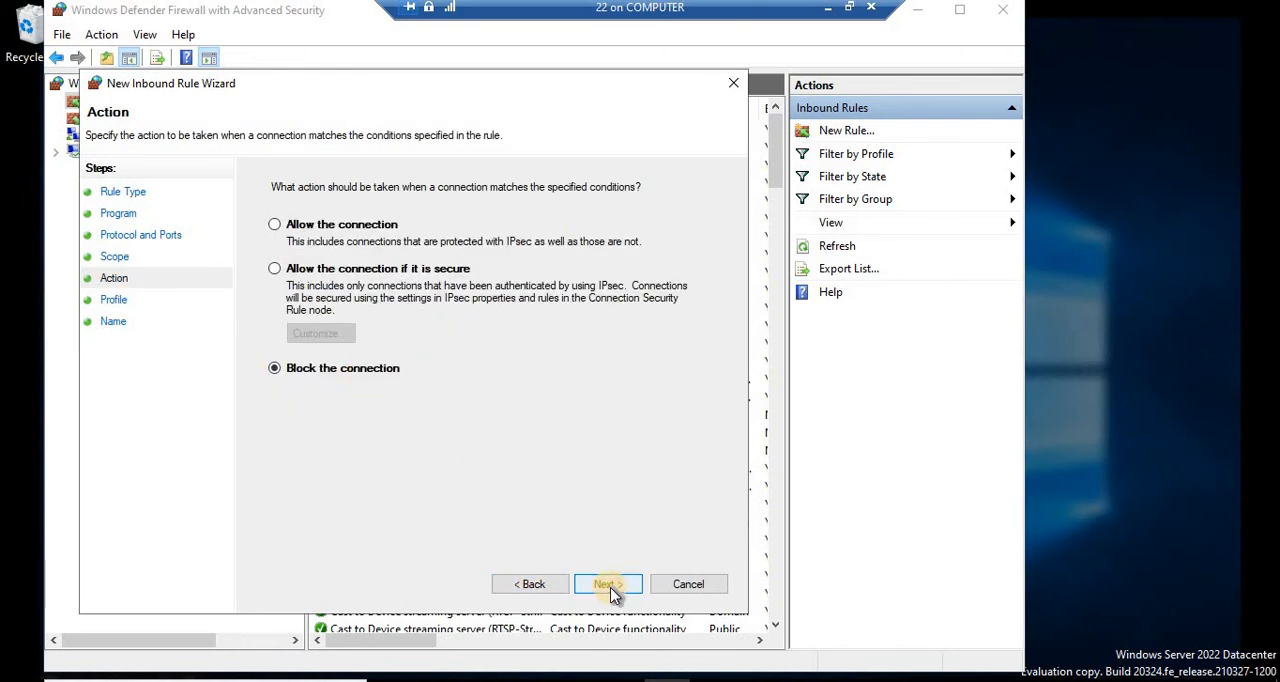
# Step: Finish the wizard with the rule named deny remote to client having ip 192.168.200.2
pyautogui.click(612, 586)
pyautogui.click(610, 585)
pyautogui.click(612, 586)
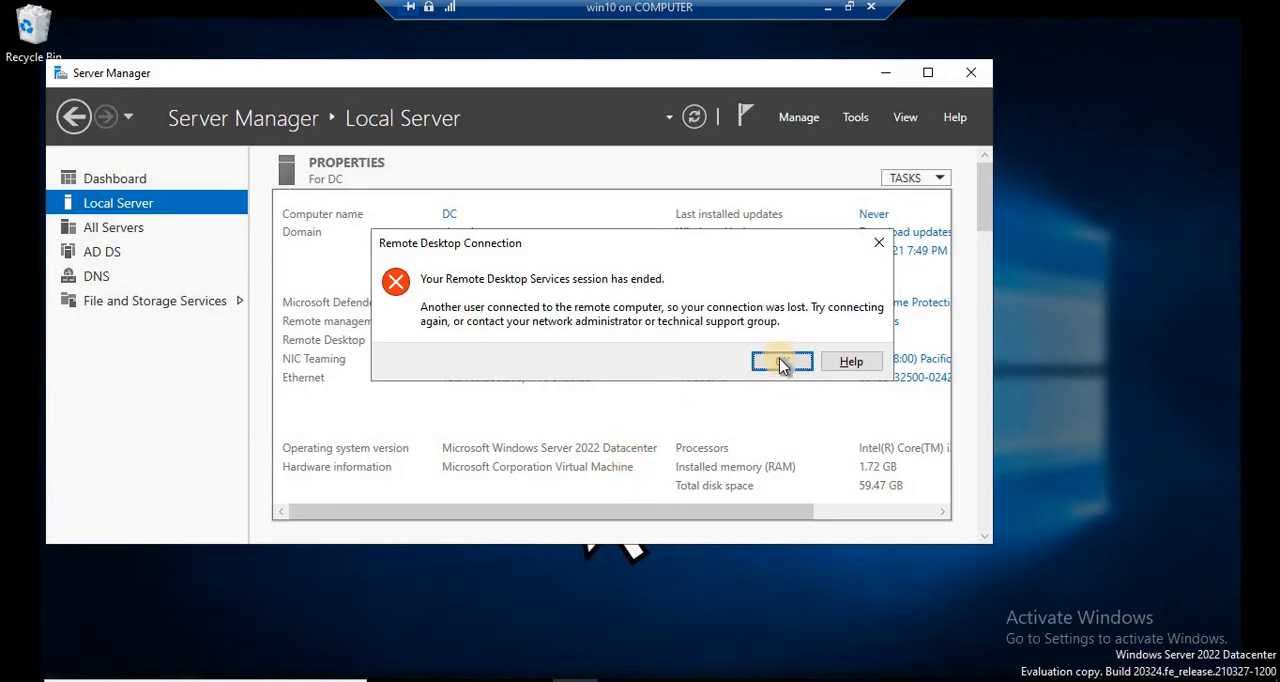
# Step: Test a Remote Desktop connection from the client to 192.168.200.200 and dismiss the result
pyautogui.click(779, 358)
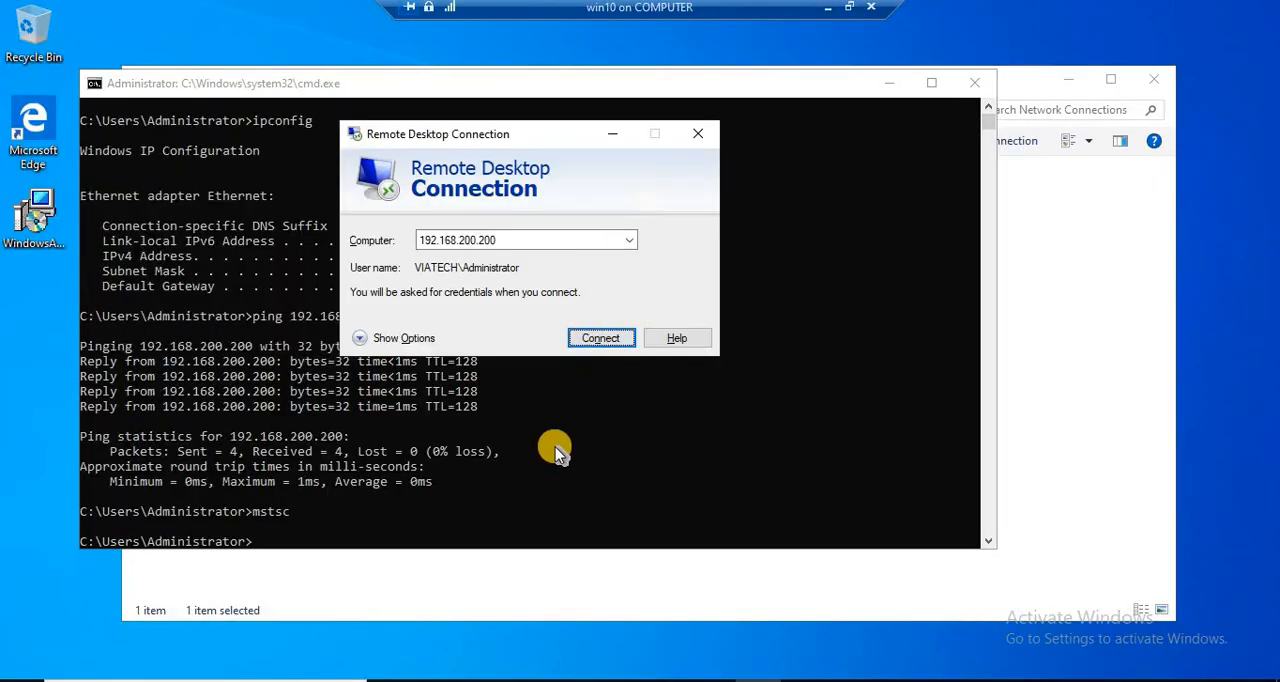
pyautogui.moveTo(500, 133); pyautogui.dragTo(635, 151)
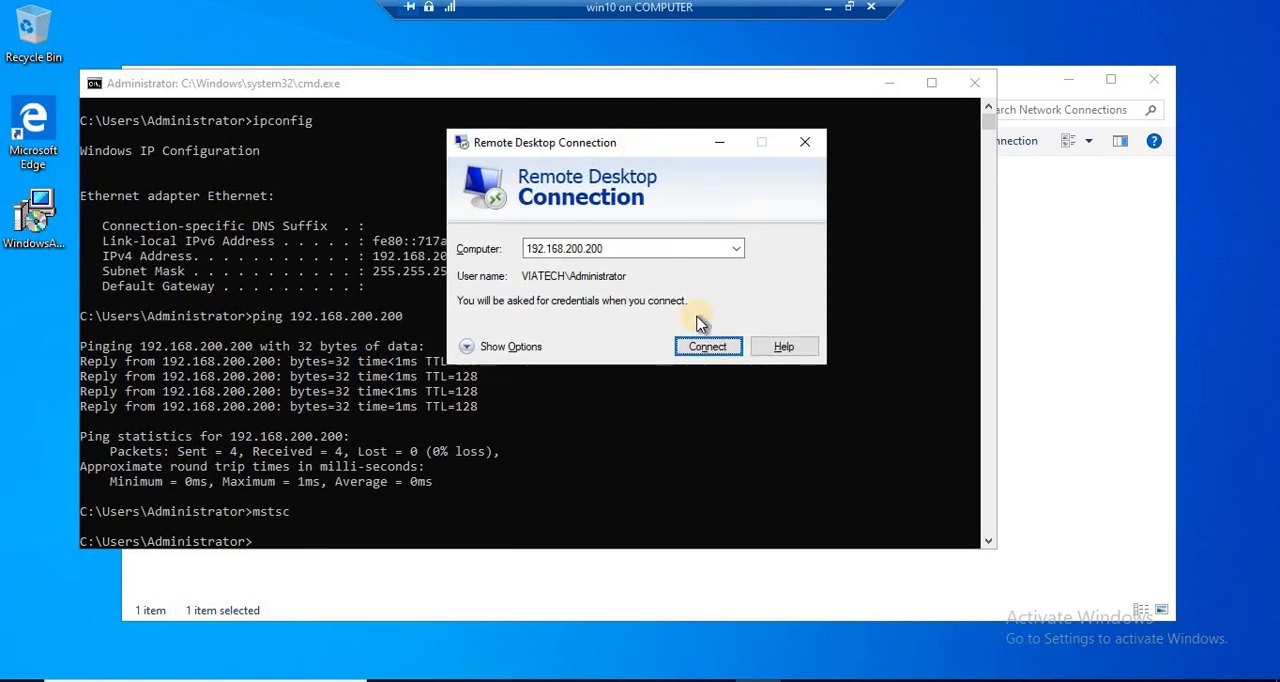
pyautogui.click(706, 347)
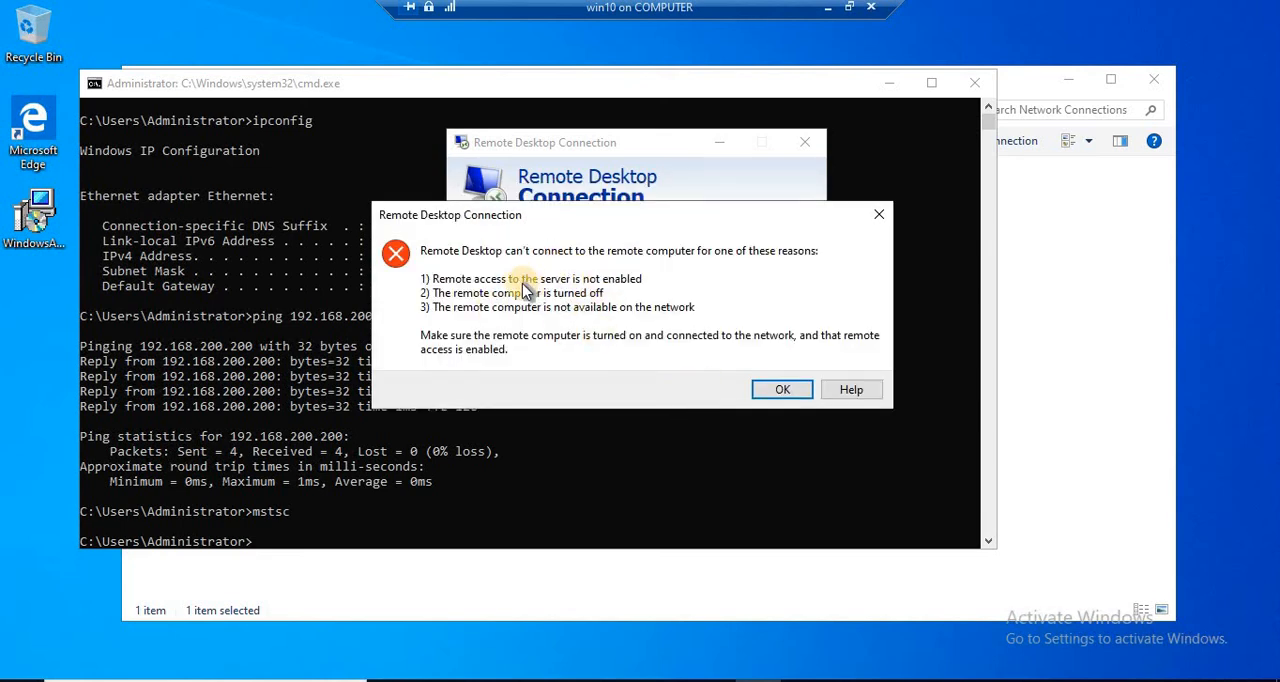
pyautogui.click(781, 391)
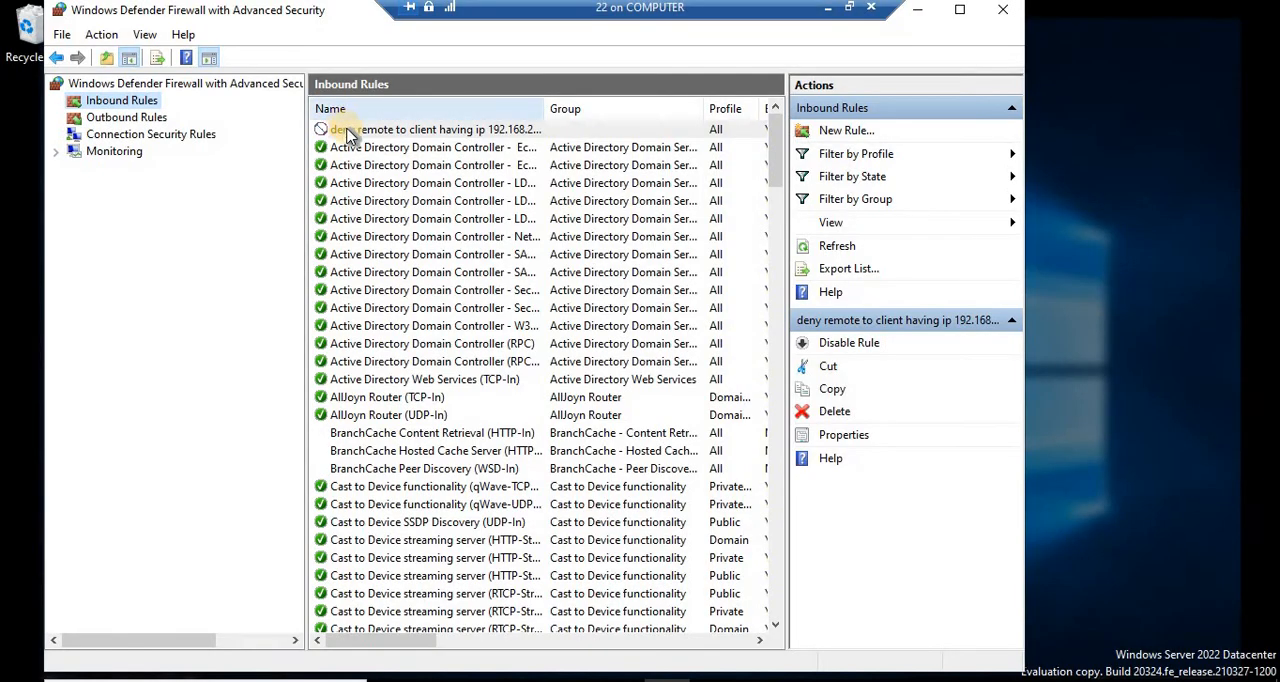
# Step: Disable the deny remote to client having ip 192.168.200.2 rule and retry the Remote Desktop connection from the client
pyautogui.rightClick(348, 131)
pyautogui.click(389, 144)
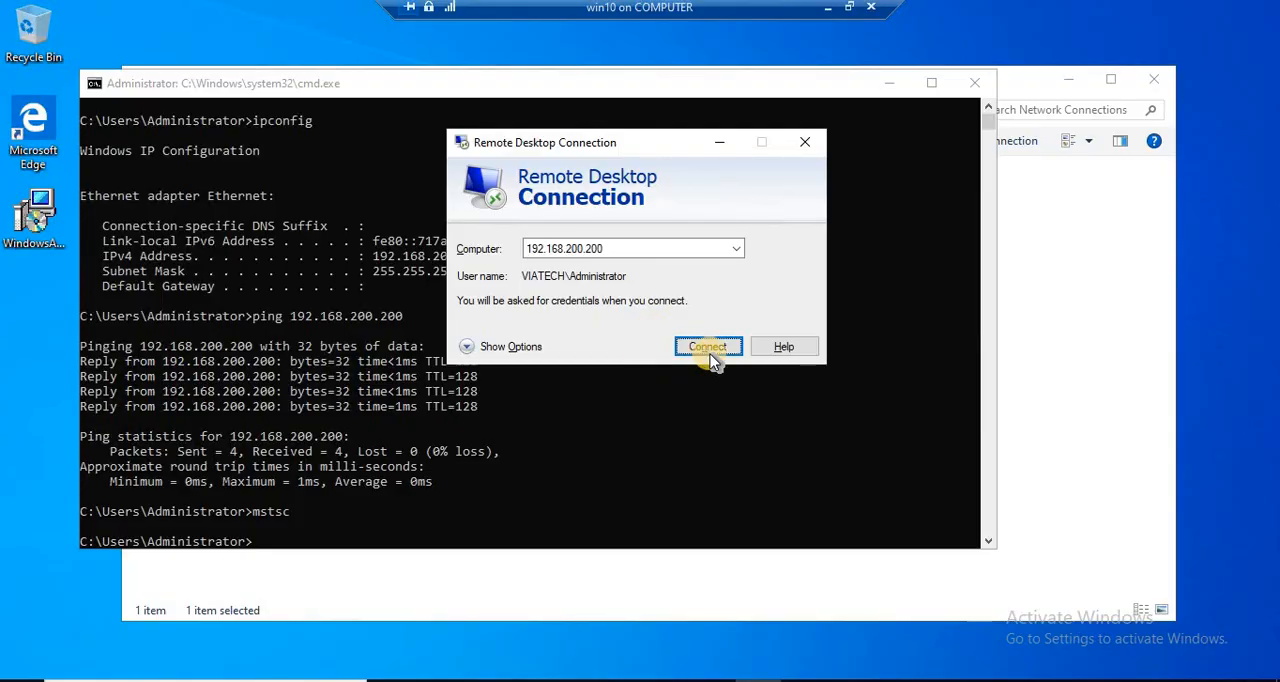
pyautogui.click(710, 354)
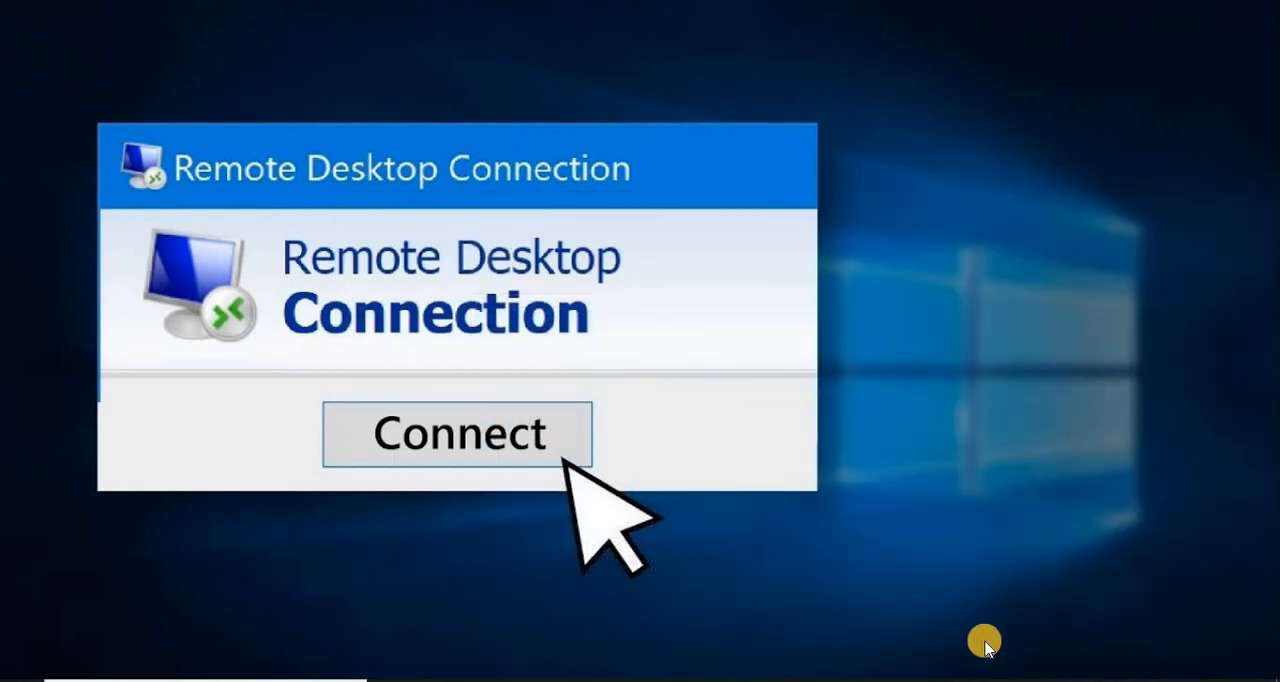
# Step: Re-enable the deny remote to client having ip 192.168.200.2 inbound rule on the server
pyautogui.moveTo(970, 672)
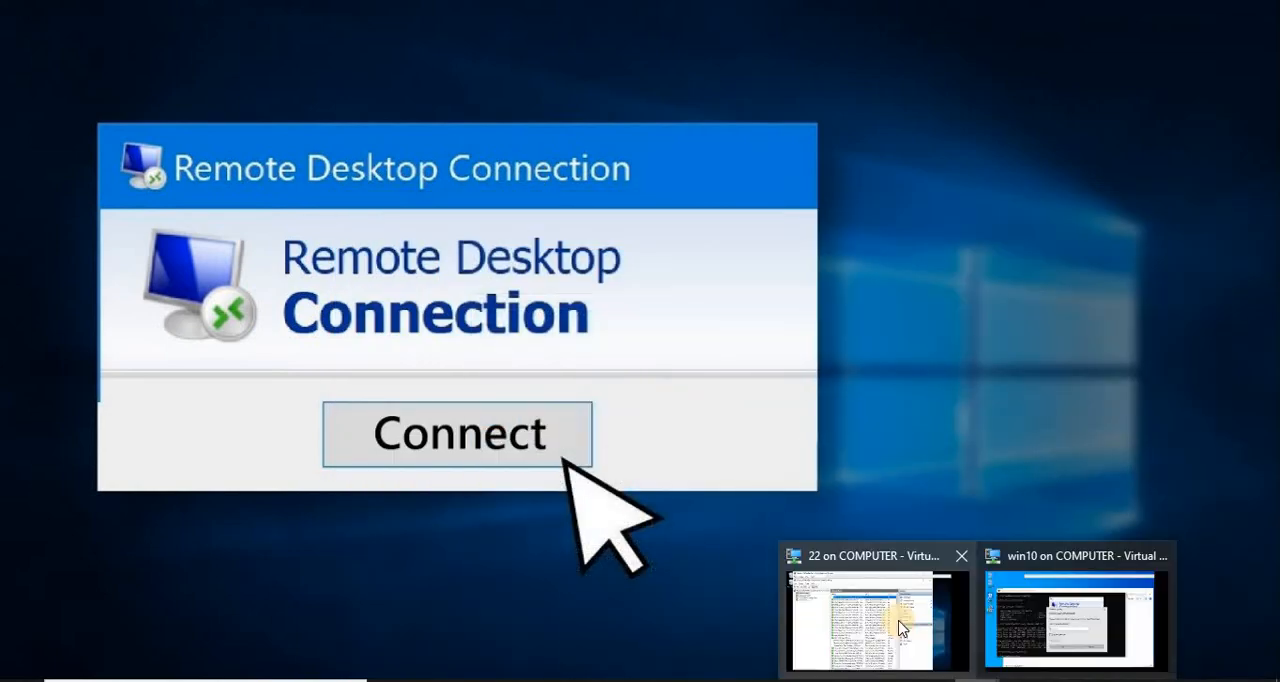
pyautogui.click(890, 615)
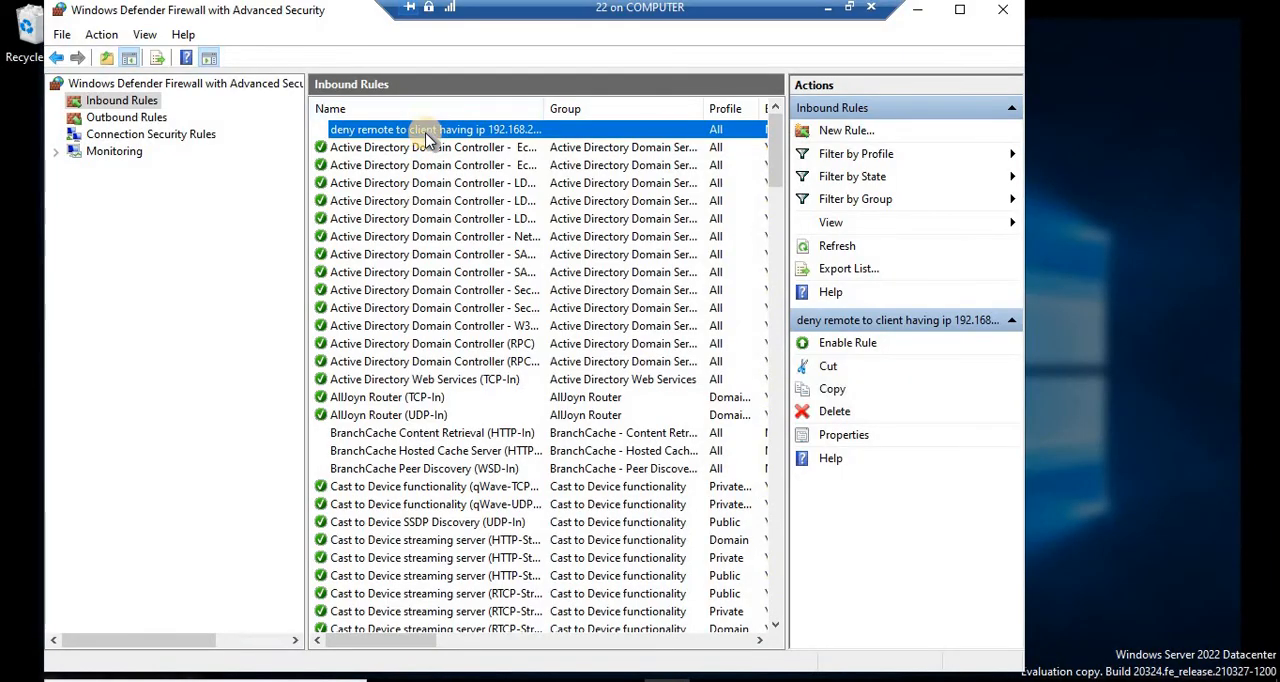
pyautogui.rightClick(430, 131)
pyautogui.click(488, 149)
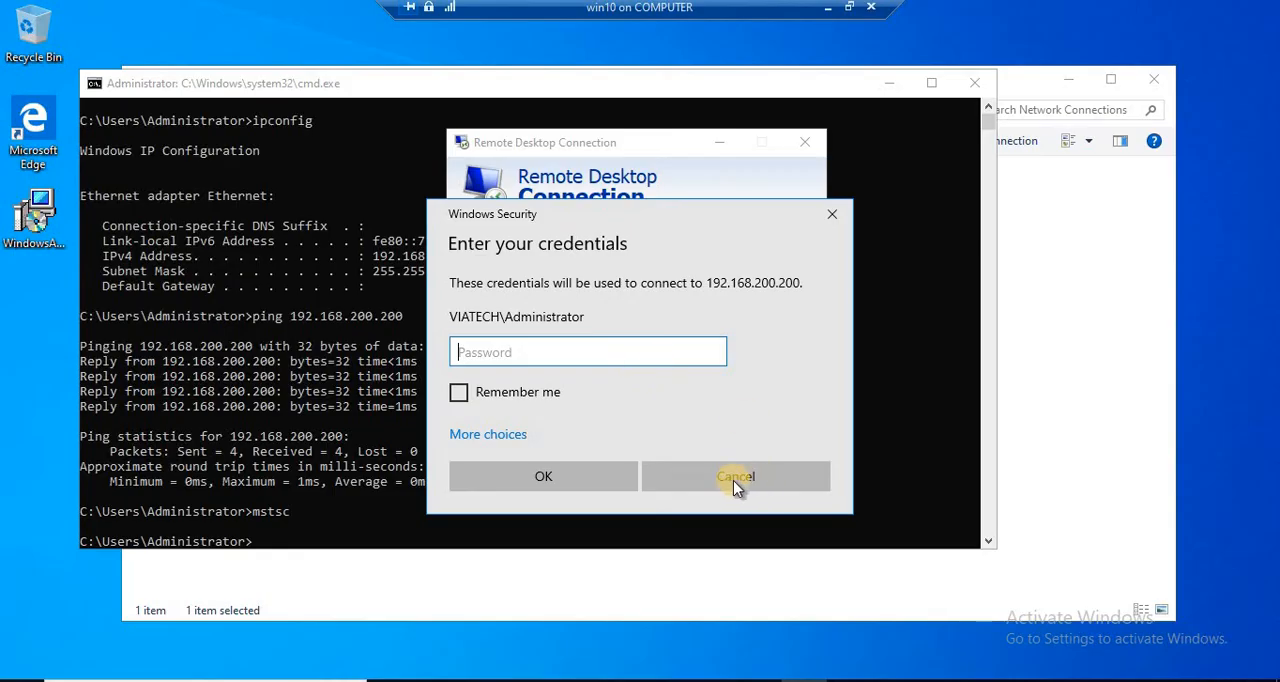
# Step: Cancel the credentials prompt on the client and retest the Remote Desktop connection to 192.168.200.200
pyautogui.click(733, 480)
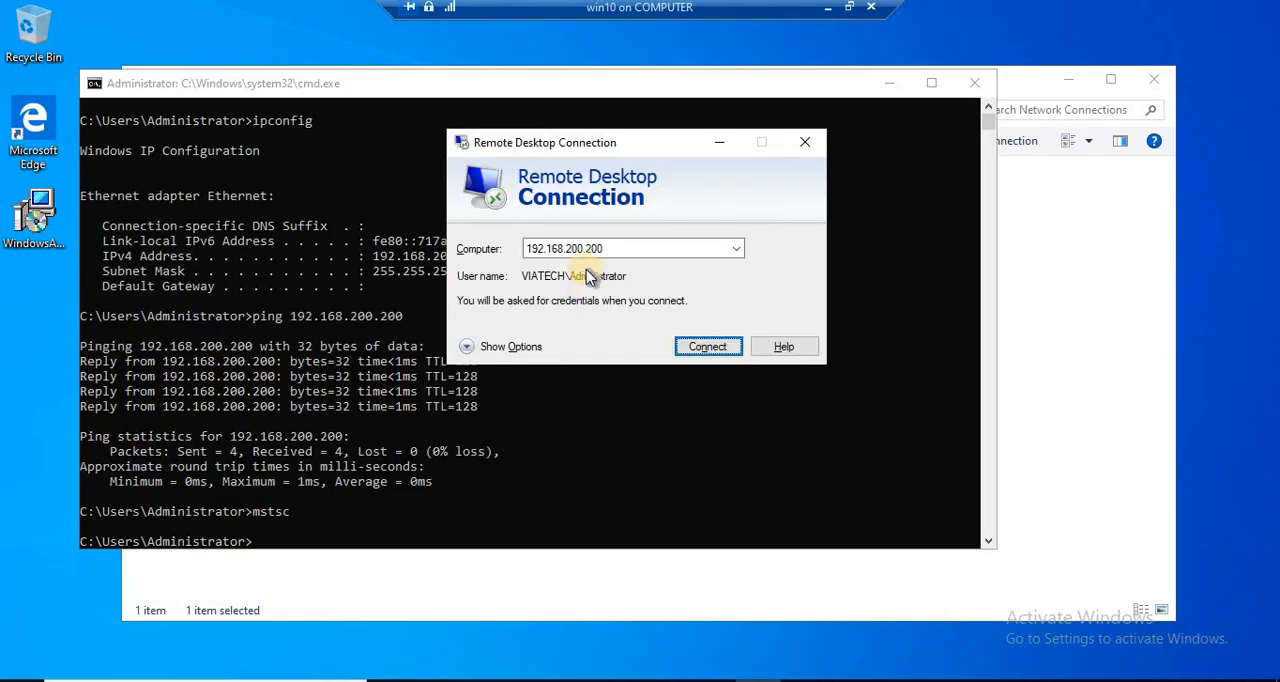
pyautogui.click(690, 345)
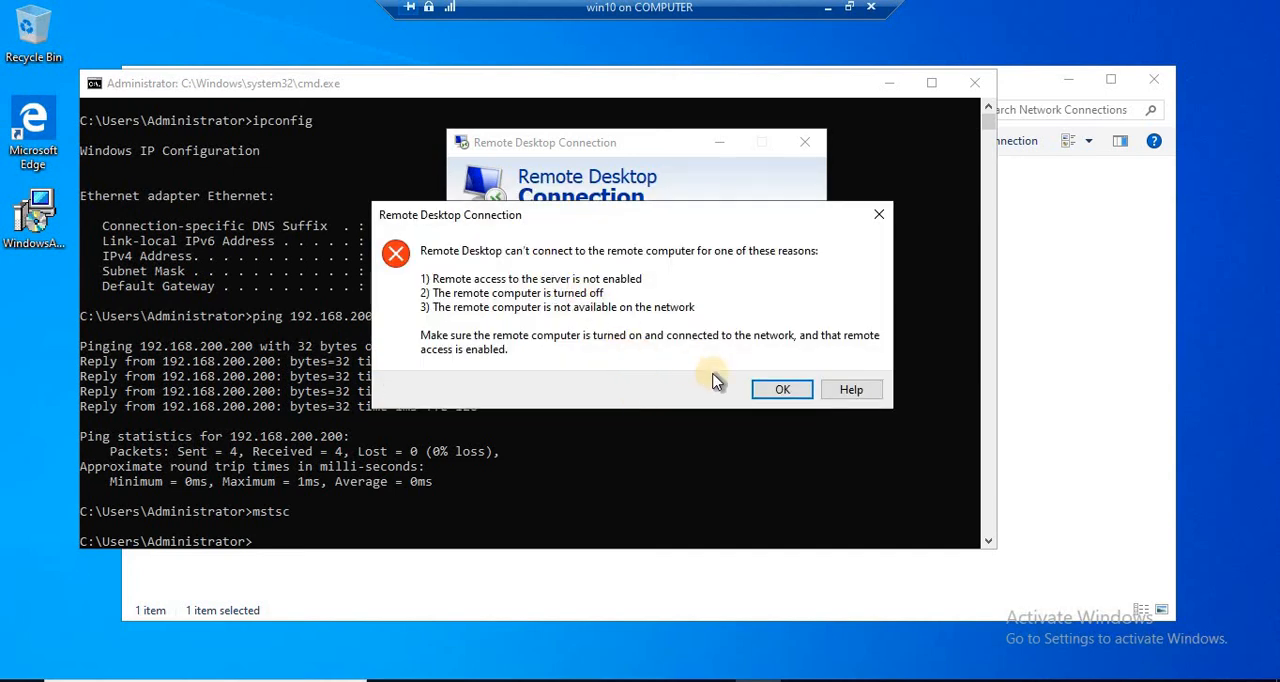
pyautogui.click(772, 389)
pyautogui.click(848, 8)
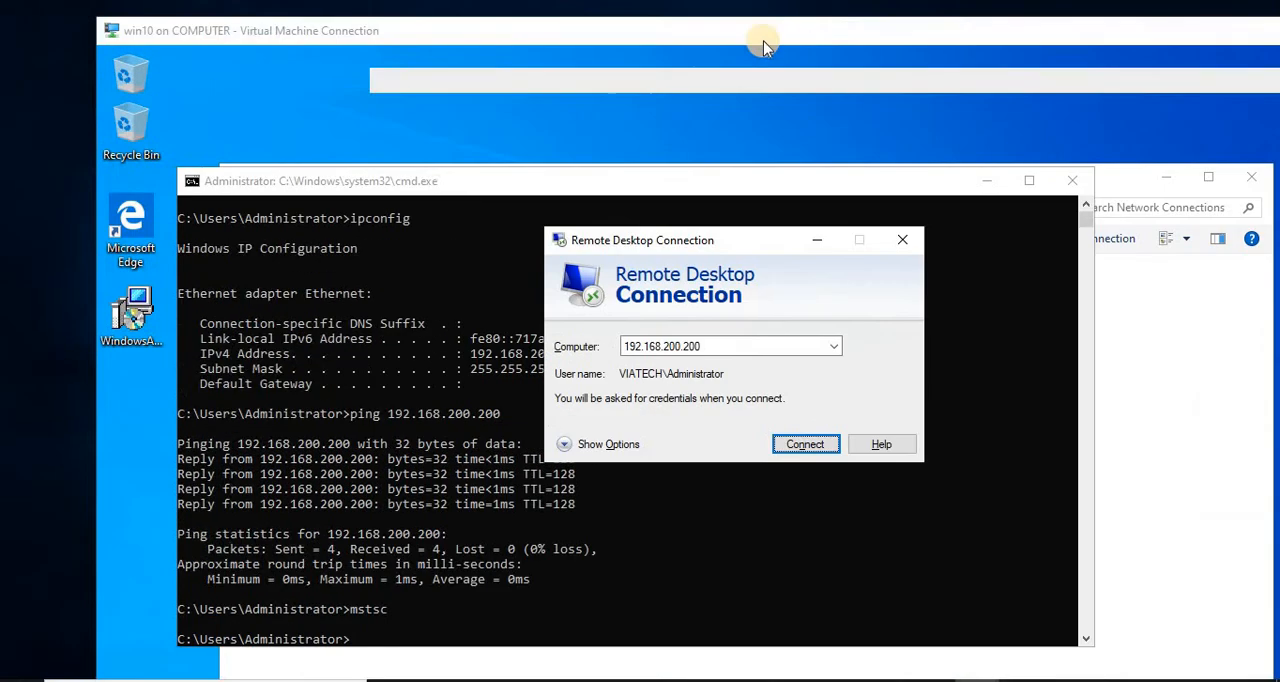